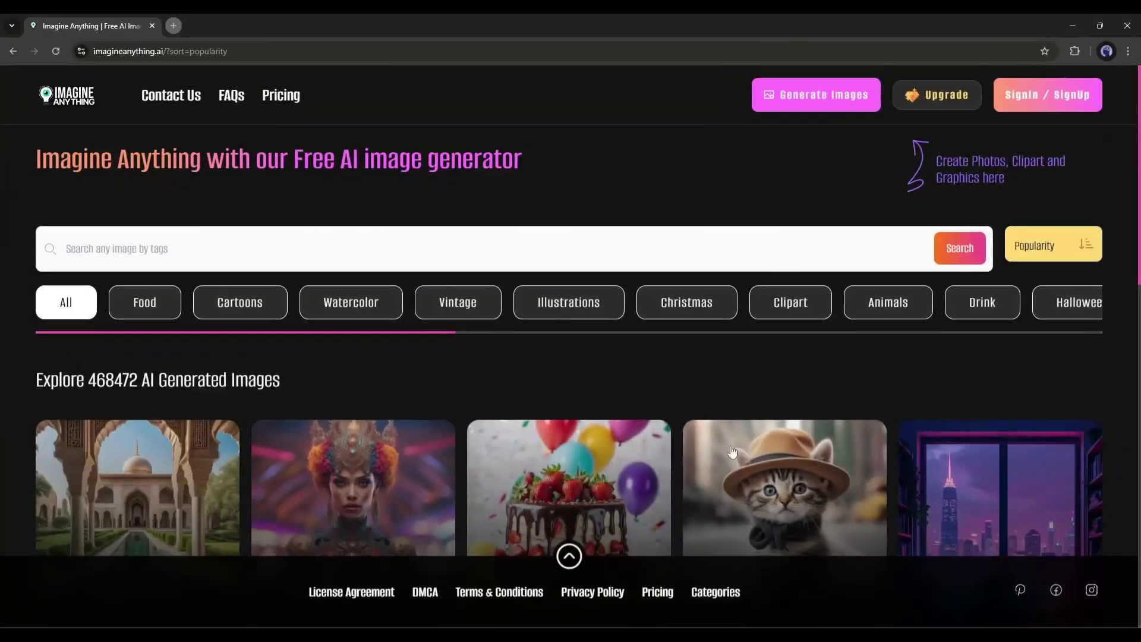
scroll(363, 285, down, 3)
scroll(364, 312, down, 4)
scroll(374, 339, down, 4)
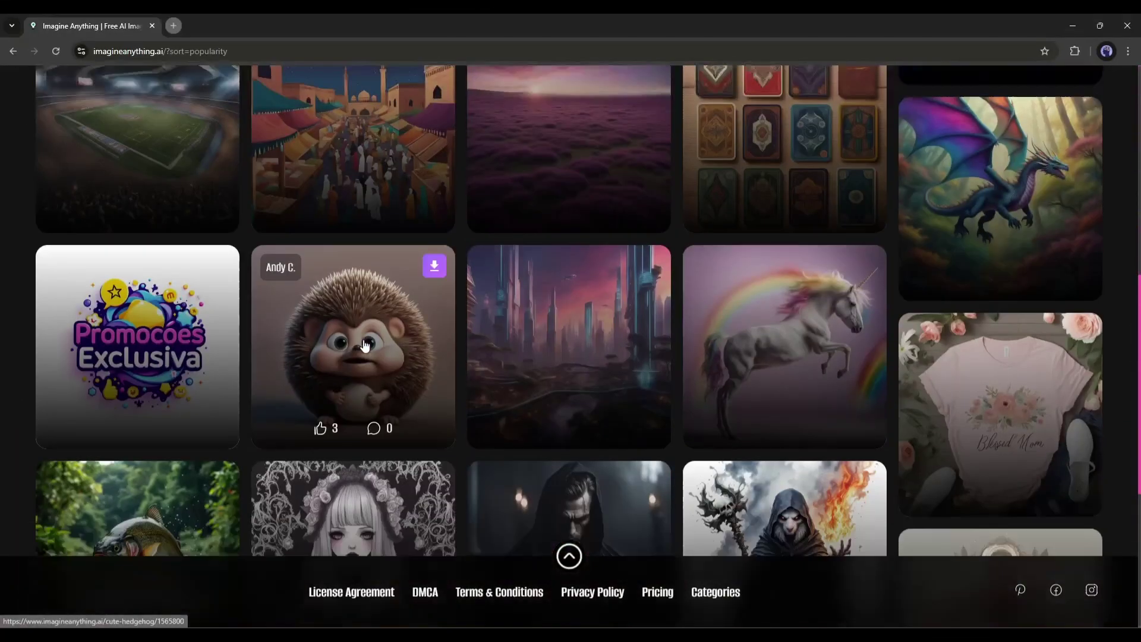
scroll(384, 363, down, 3)
scroll(383, 363, down, 3)
scroll(384, 364, up, 3)
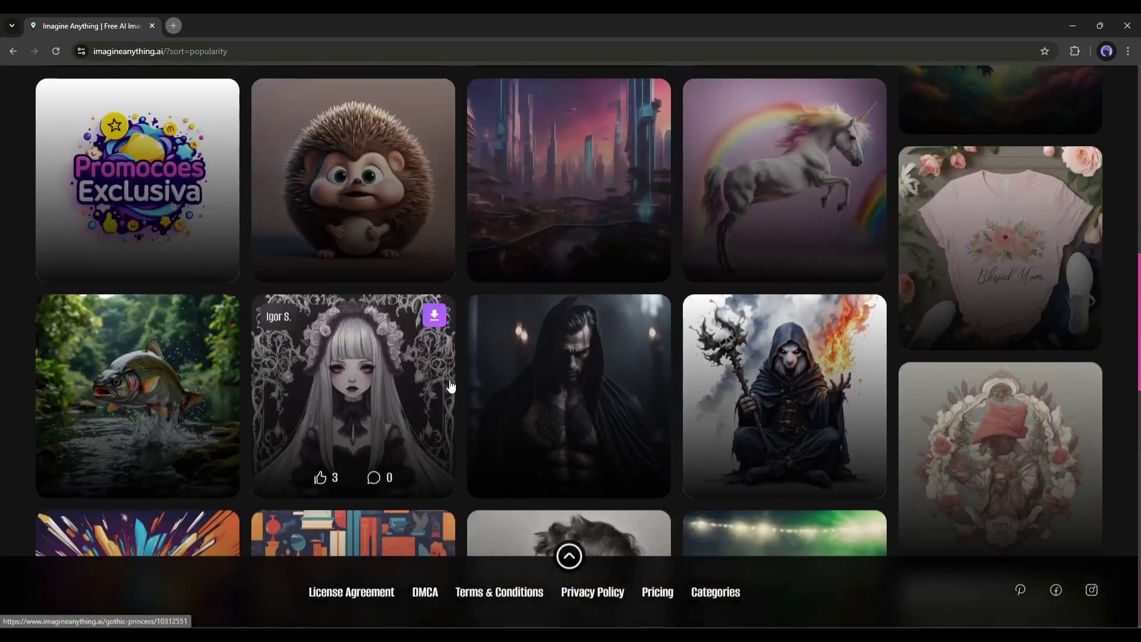
scroll(383, 364, up, 3)
scroll(366, 268, up, 4)
scroll(366, 268, up, 4)
scroll(366, 223, up, 3)
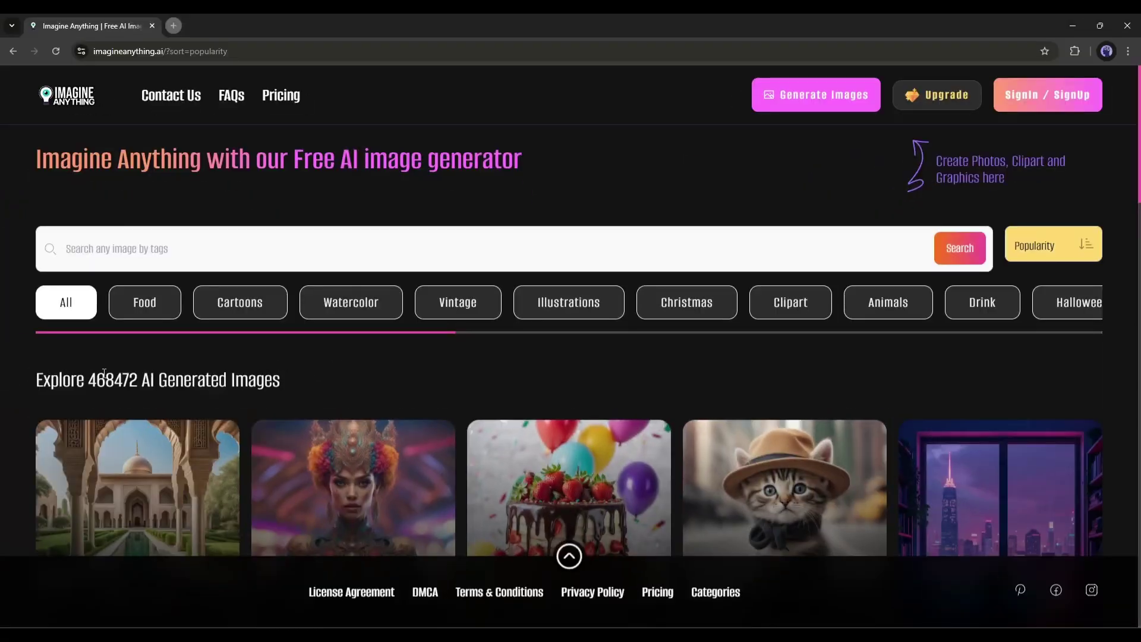
scroll(297, 377, down, 8)
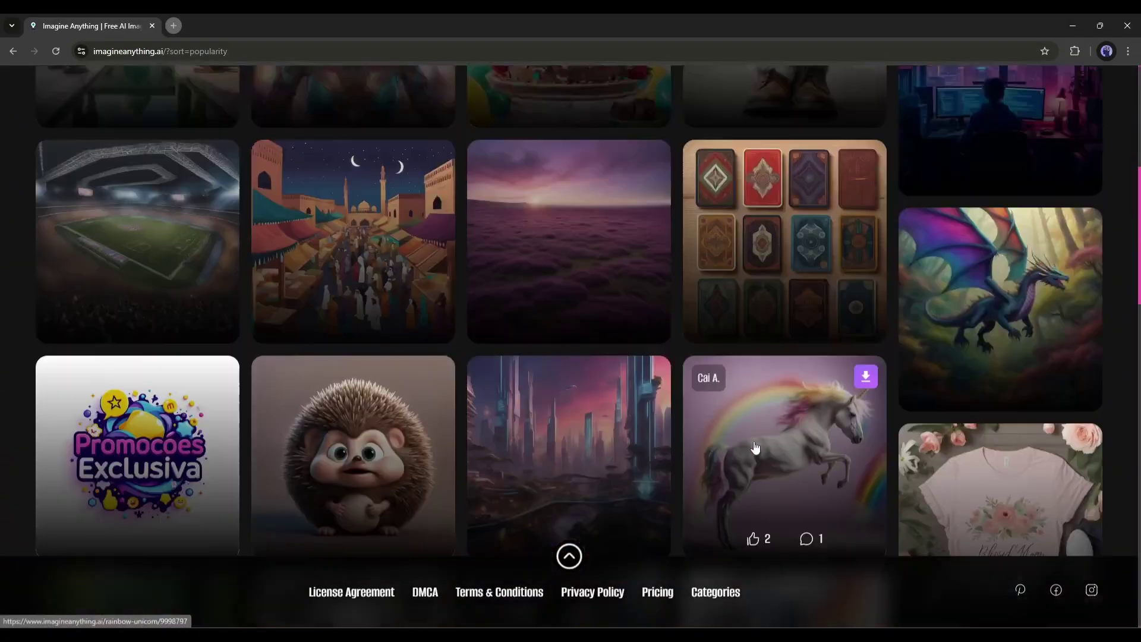
scroll(446, 402, down, 5)
scroll(596, 422, up, 3)
scroll(596, 422, up, 10)
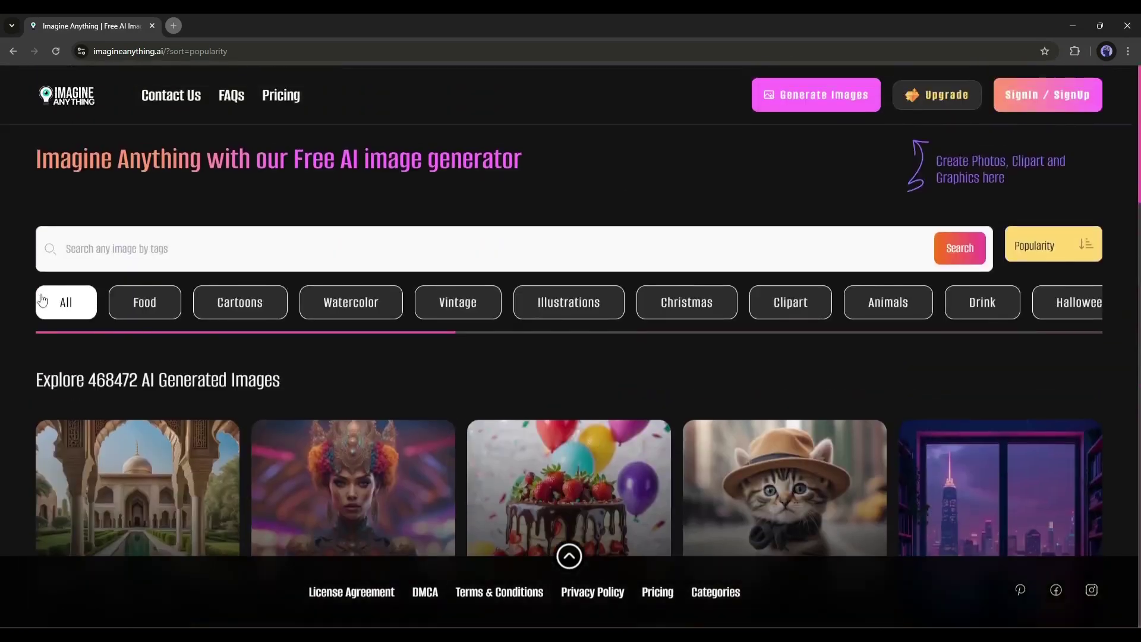
- Browse the Food, Cartoons, Clipart, Coloring Pages, T Shirt Designs, full category list and Motivational galleries
click(143, 301)
scroll(208, 321, up, 5)
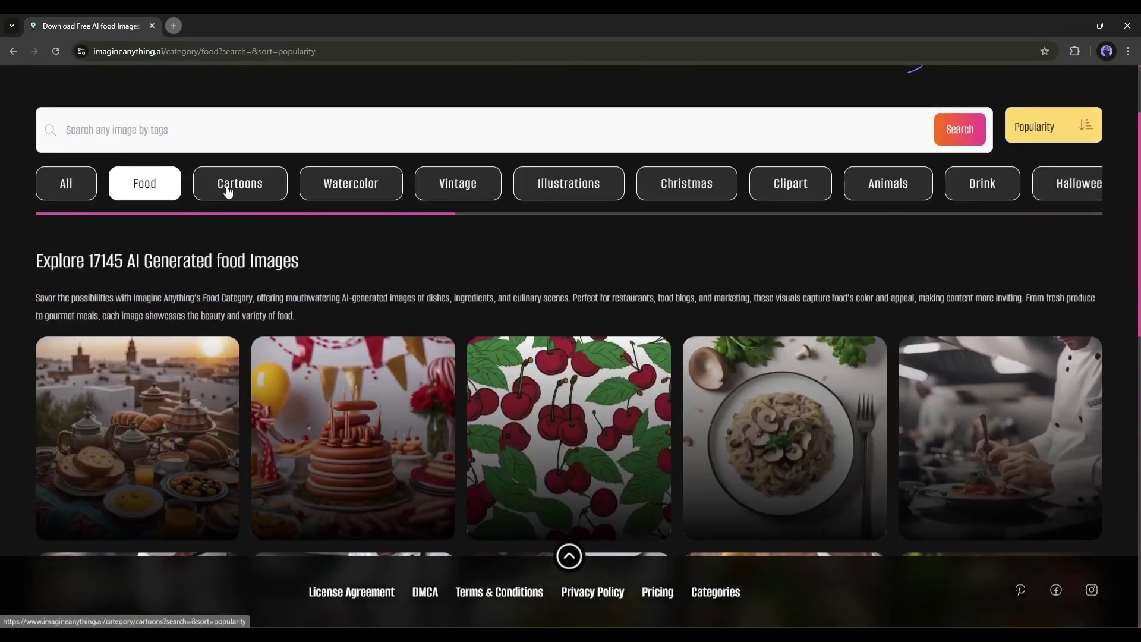
click(228, 189)
click(570, 183)
click(596, 154)
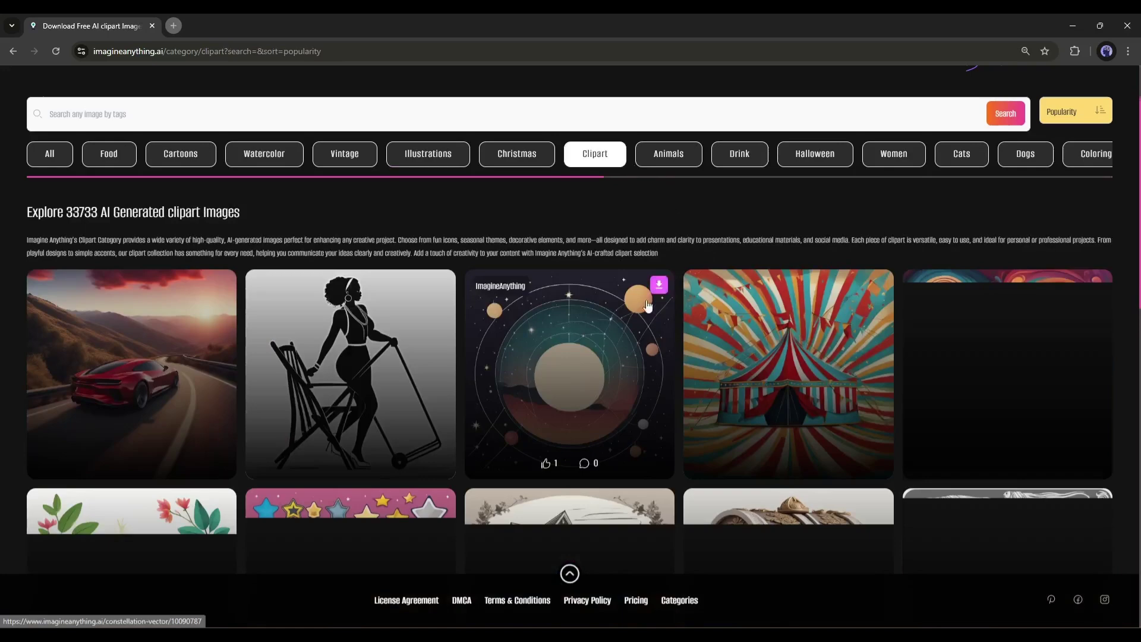
scroll(660, 178, right, 3)
click(816, 154)
scroll(780, 177, right, 3)
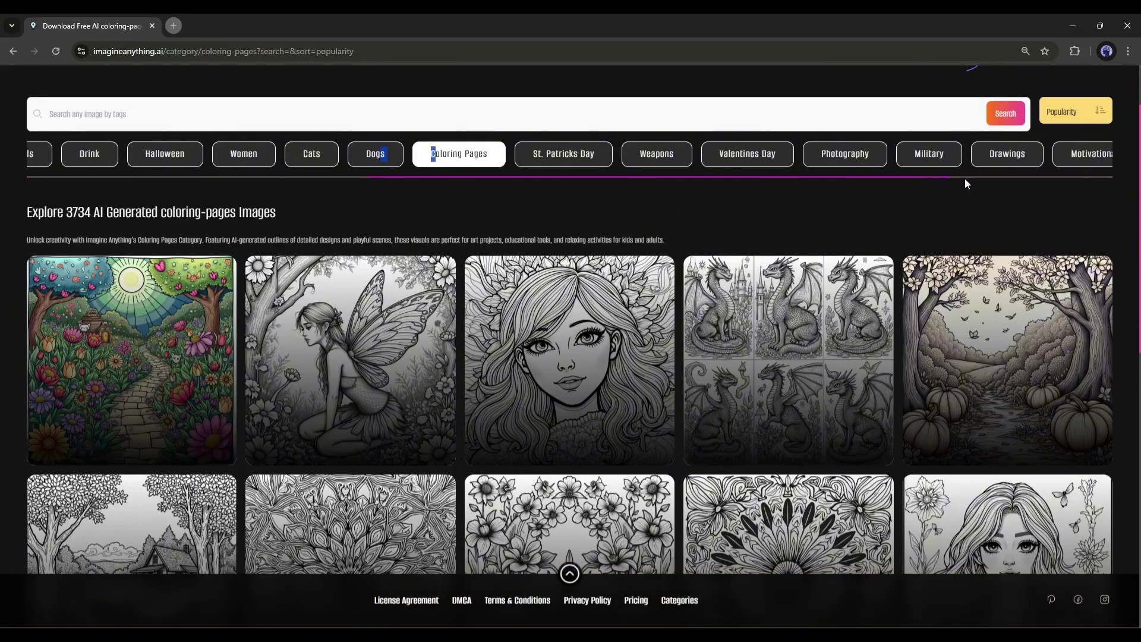
scroll(965, 177, right, 3)
click(959, 161)
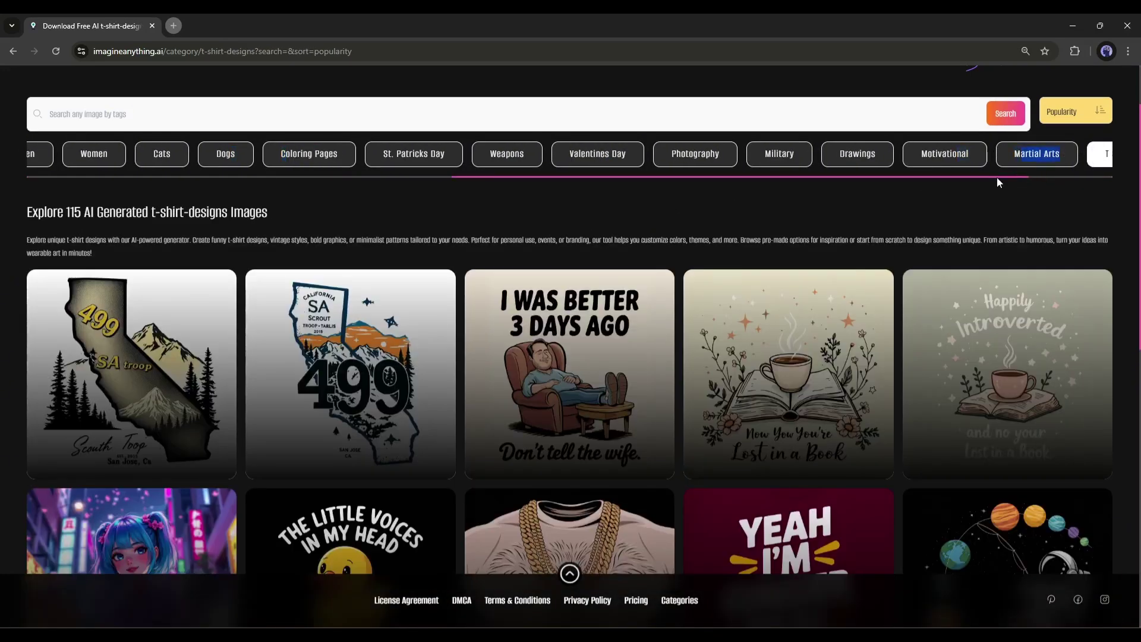
scroll(997, 178, right, 3)
click(1071, 153)
click(522, 266)
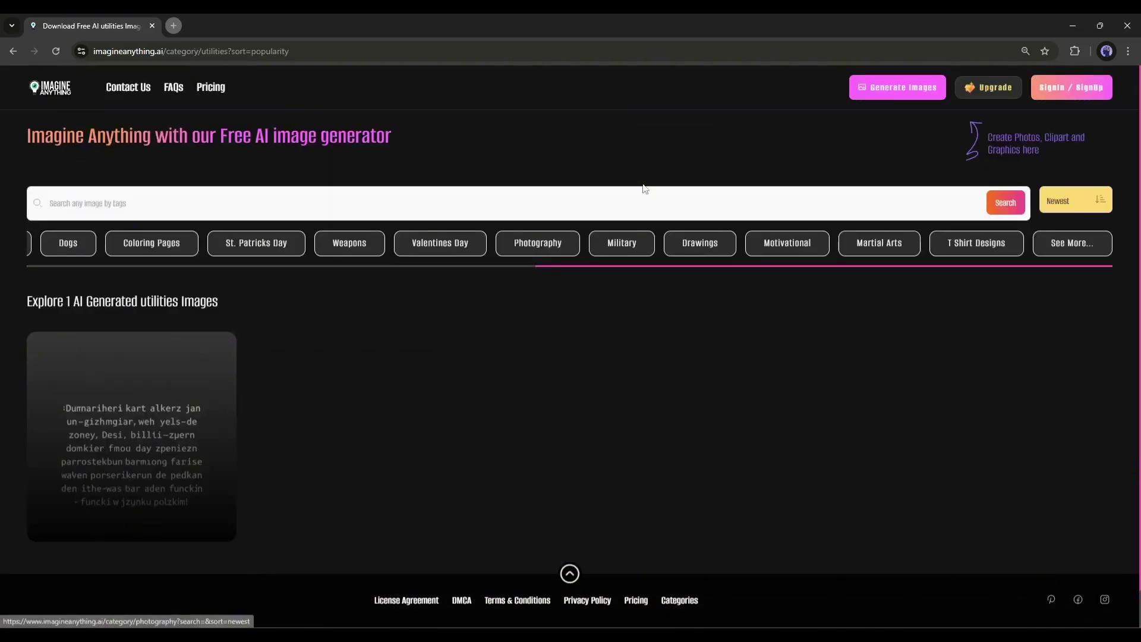
click(772, 245)
scroll(346, 409, down, 5)
scroll(347, 409, up, 5)
- Show the Dogs category and re-sort its images by popularity, then by likes
click(69, 244)
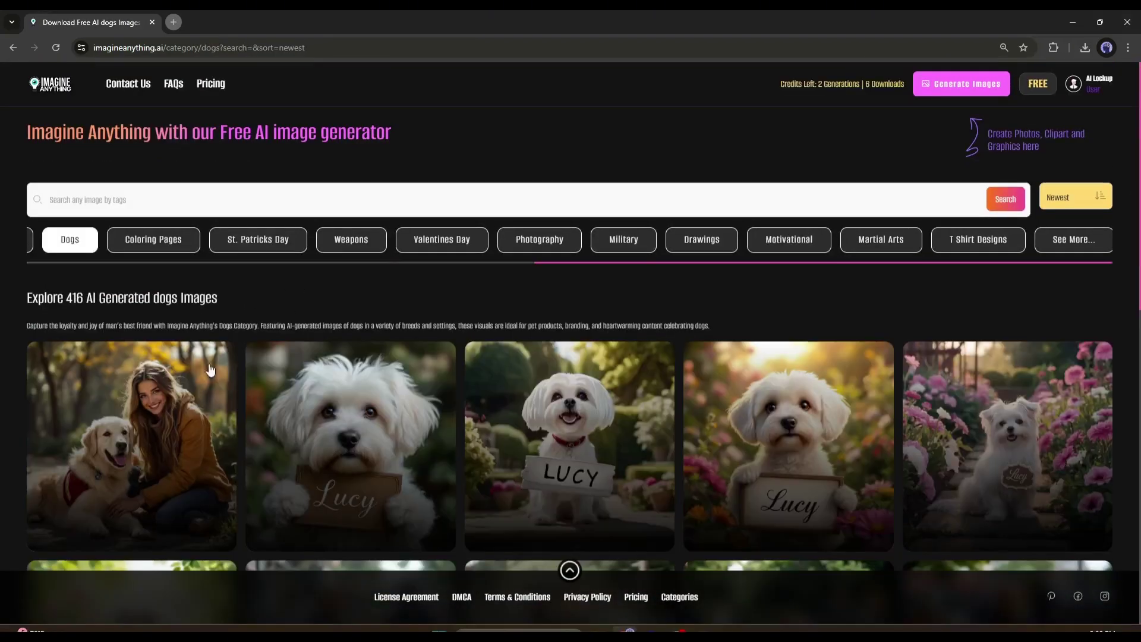
click(1061, 205)
click(1078, 219)
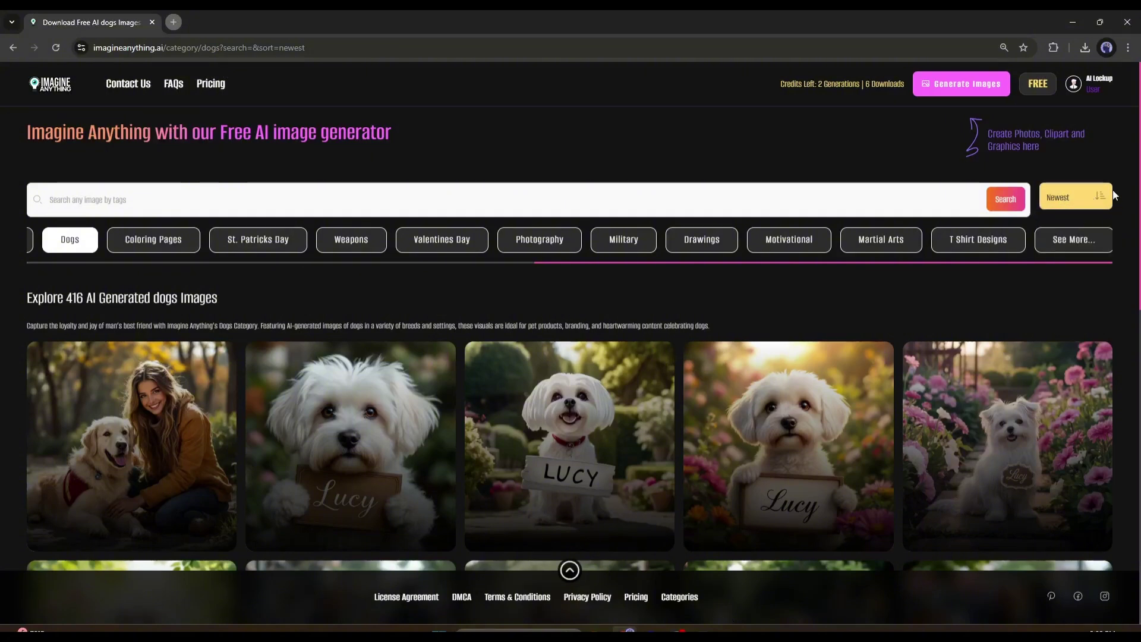
click(1100, 192)
click(1070, 236)
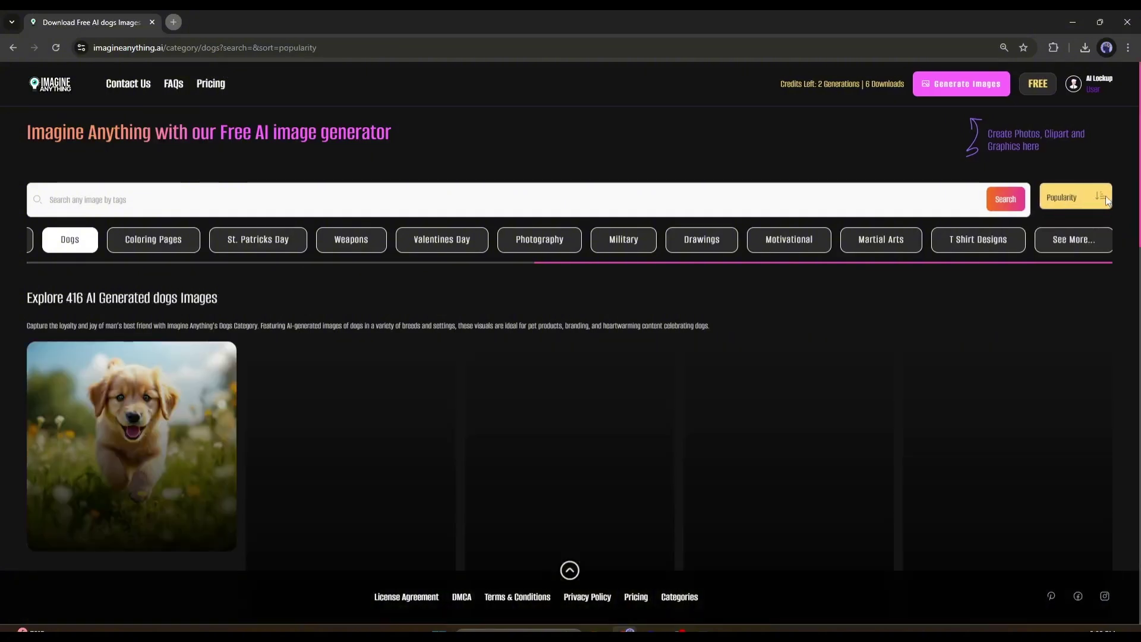
click(1092, 195)
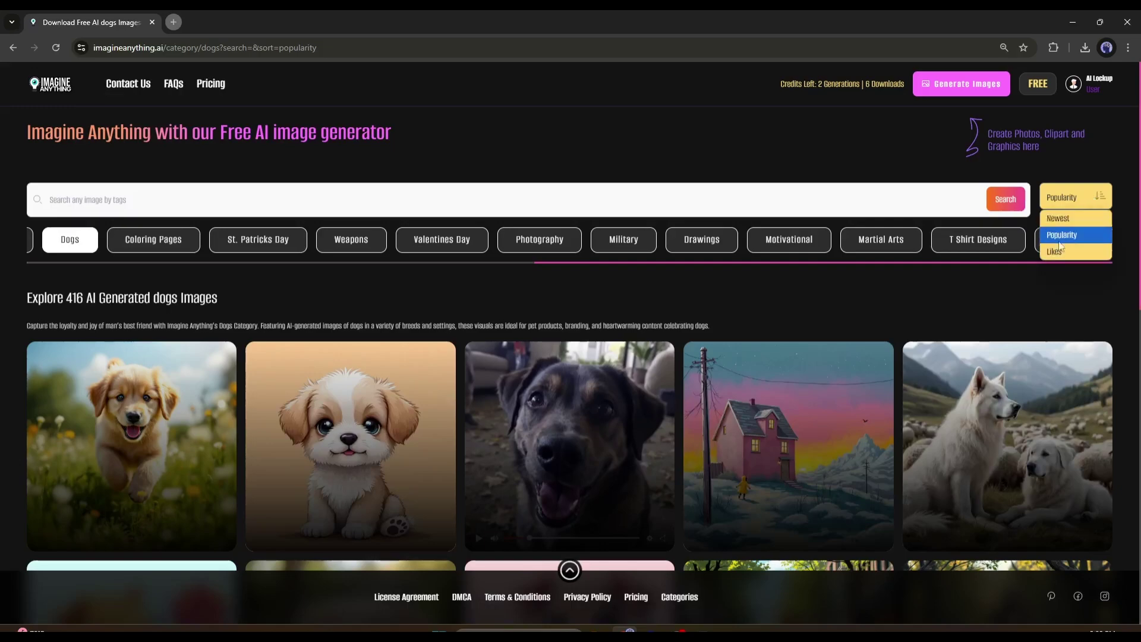
click(1069, 252)
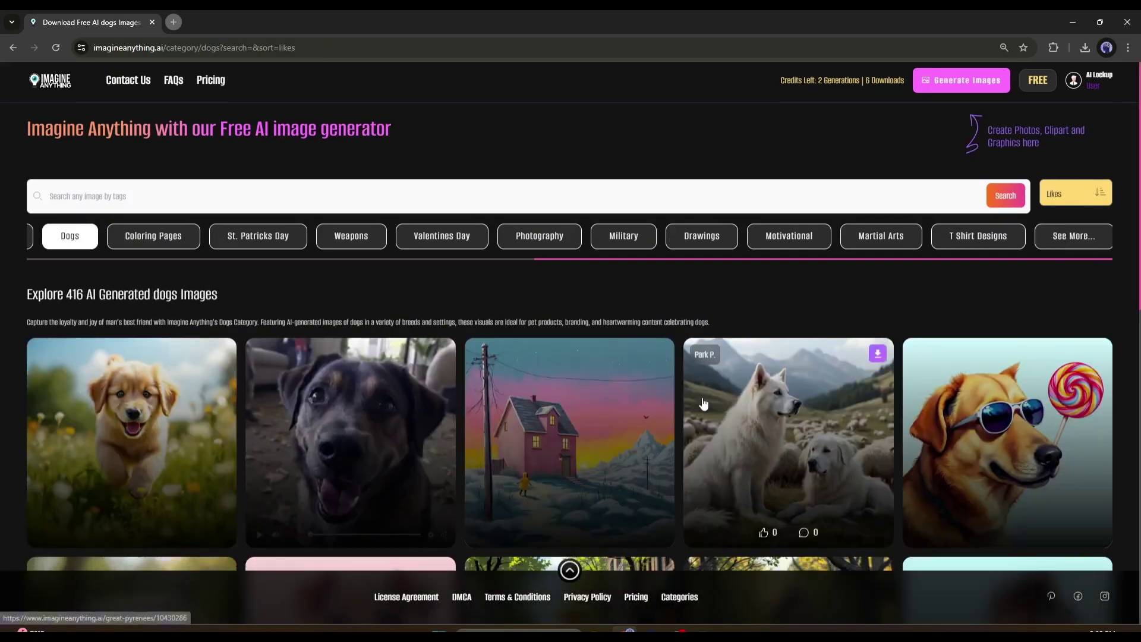
scroll(650, 396, down, 8)
scroll(580, 385, down, 5)
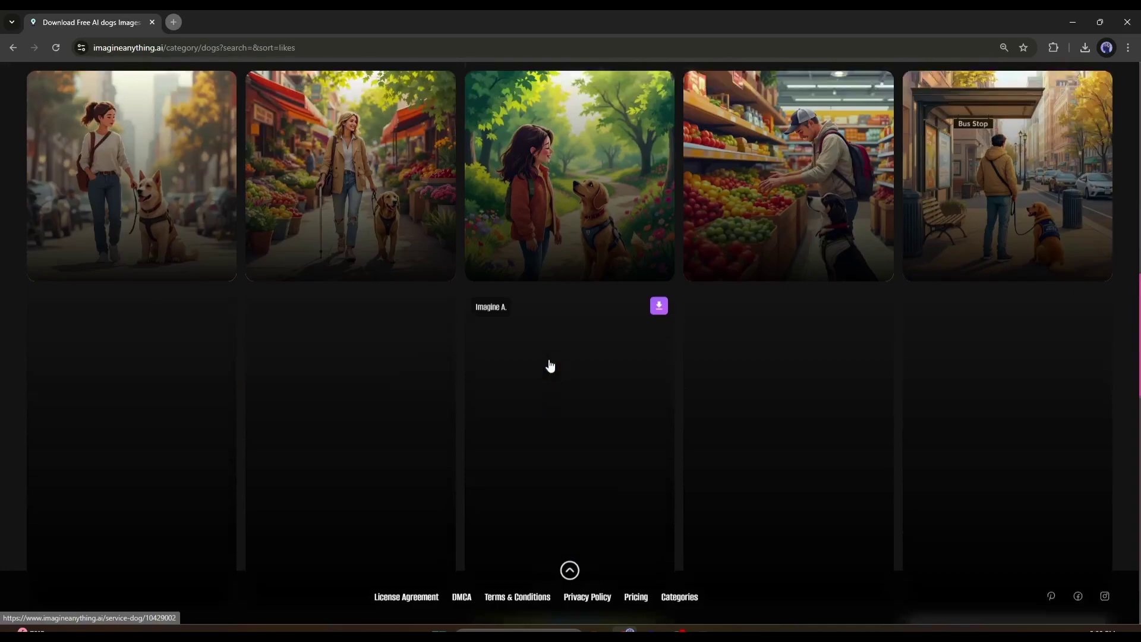
scroll(550, 365, up, 10)
scroll(684, 479, up, 8)
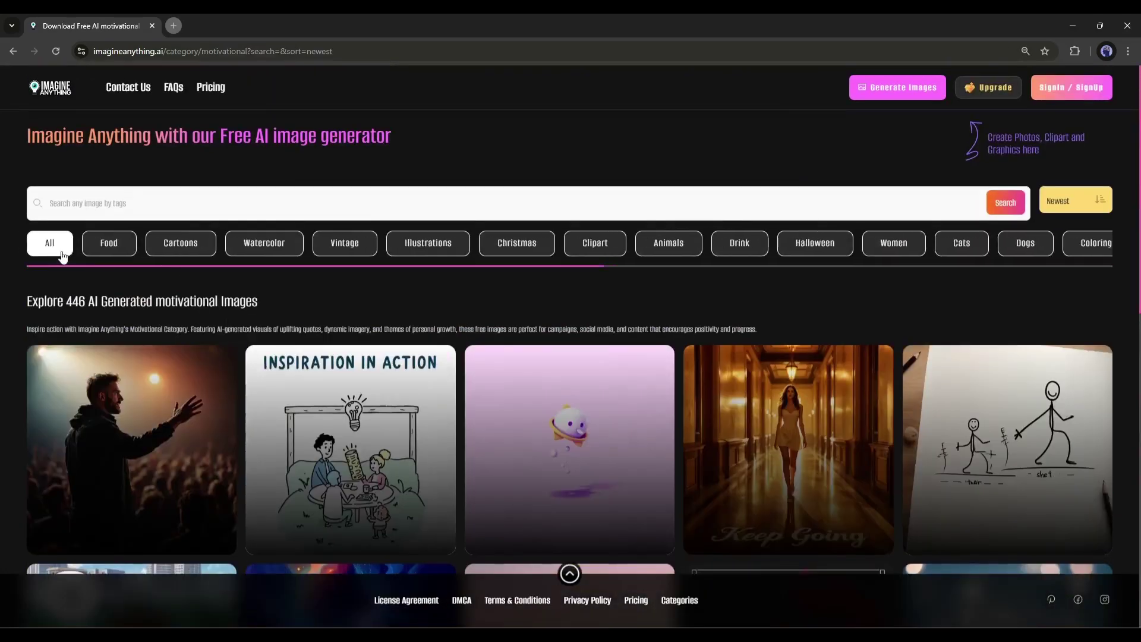
- Show all images and run a tag search for 'Kitty'
click(41, 243)
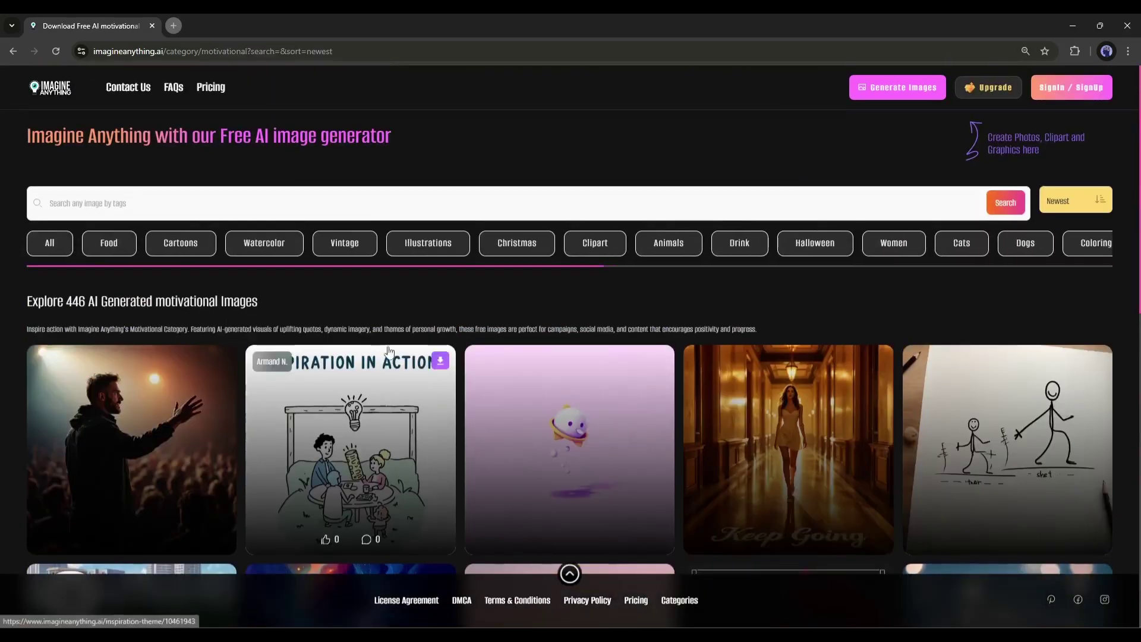
scroll(554, 402, down, 3)
scroll(553, 402, down, 5)
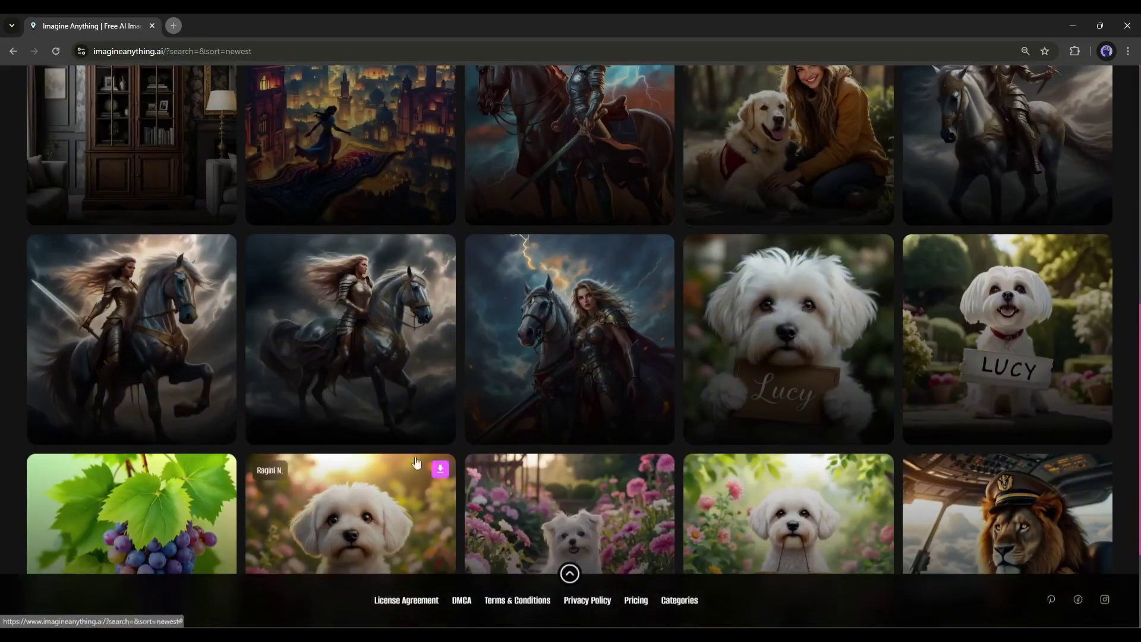
scroll(267, 446, down, 3)
scroll(337, 438, up, 5)
scroll(336, 438, up, 5)
scroll(337, 437, up, 5)
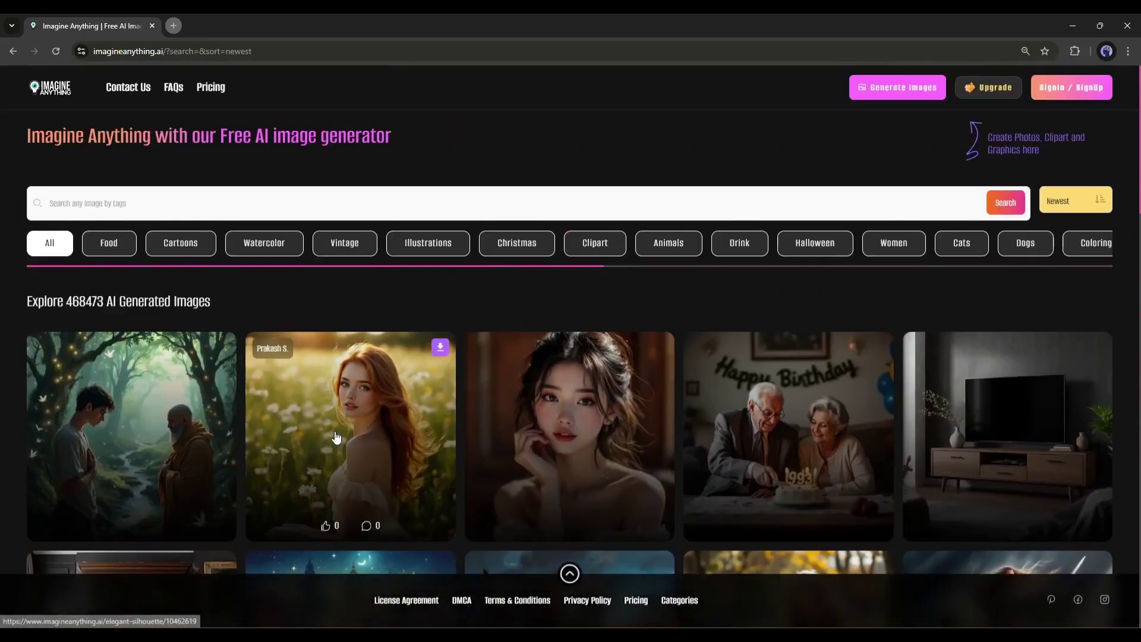
click(207, 203)
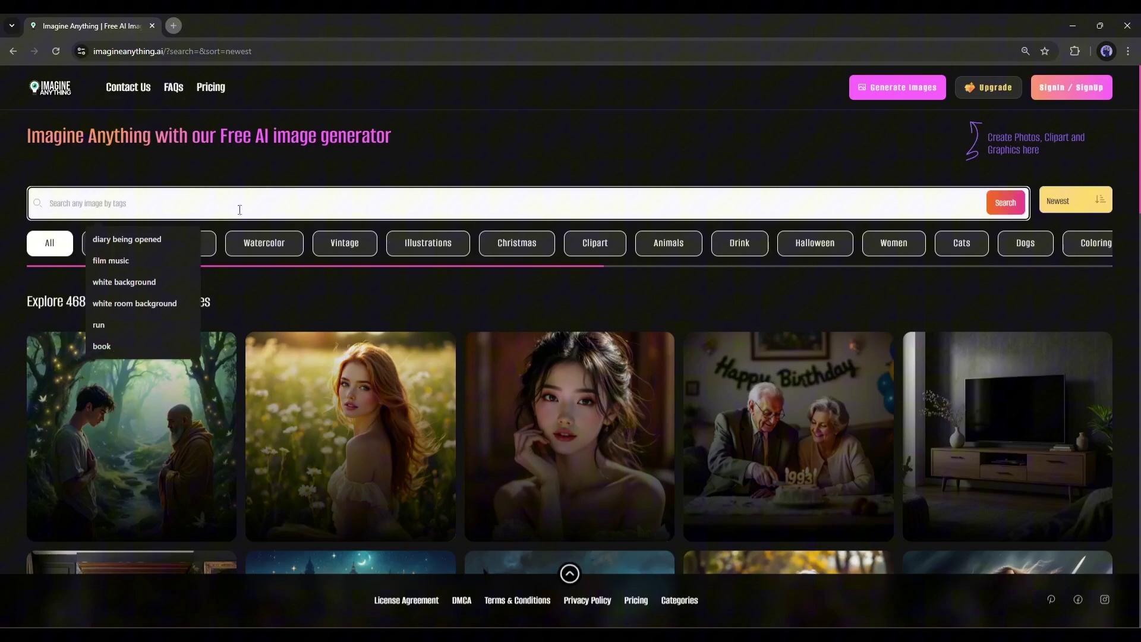
text(Kitty)
key(Return)
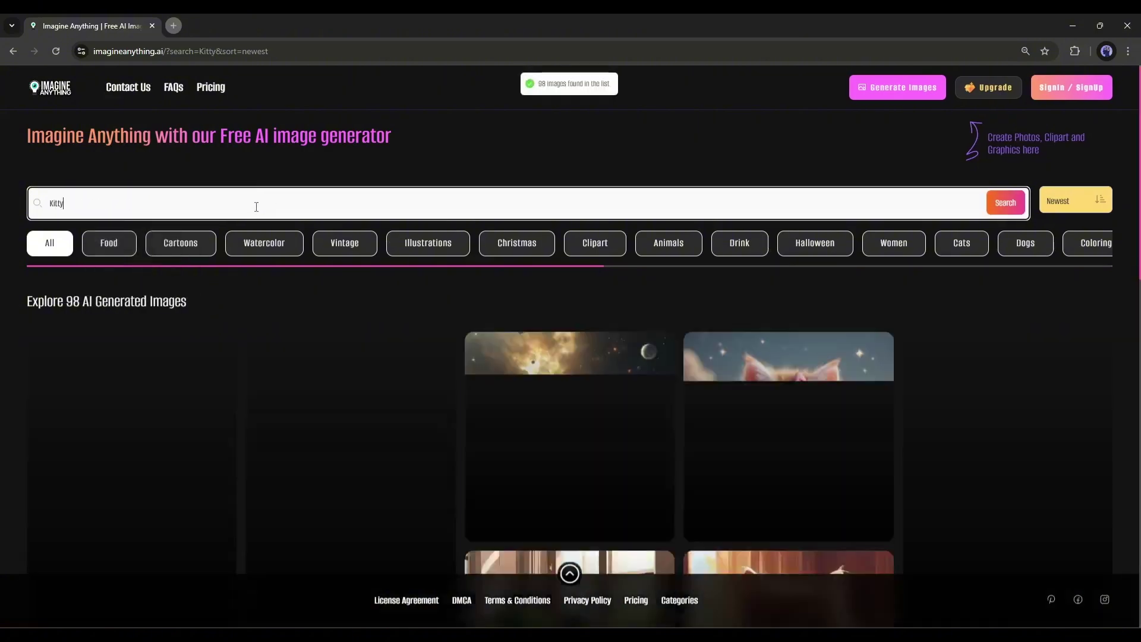
scroll(715, 372, down, 3)
scroll(716, 371, down, 4)
scroll(758, 357, down, 3)
scroll(803, 347, down, 4)
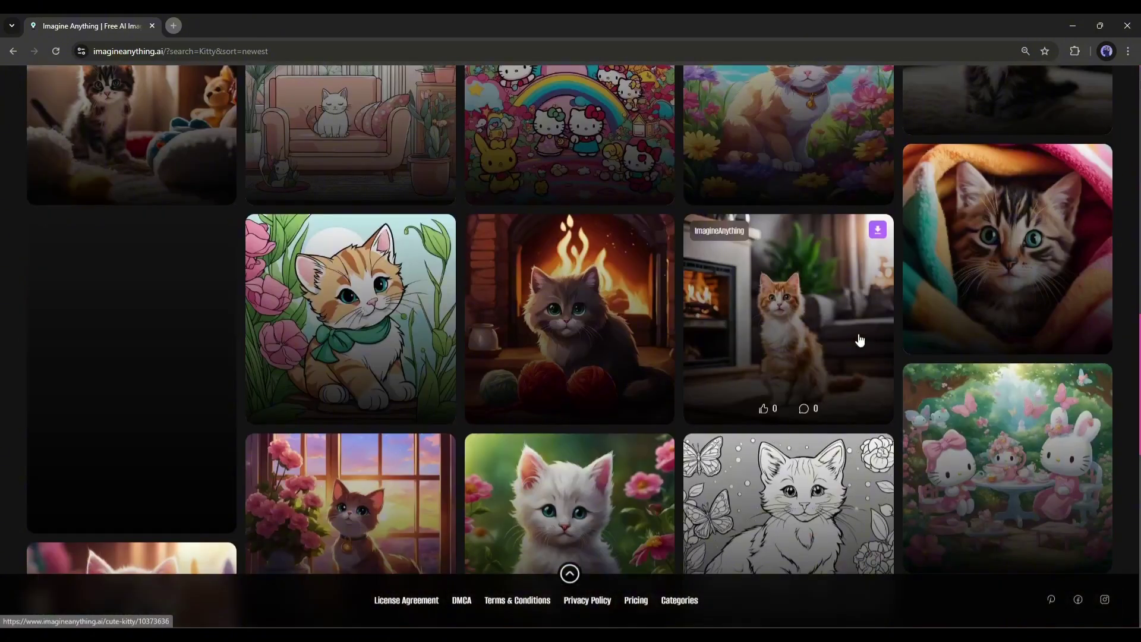
scroll(858, 341, down, 3)
scroll(858, 341, up, 4)
scroll(847, 348, up, 4)
scroll(803, 348, up, 4)
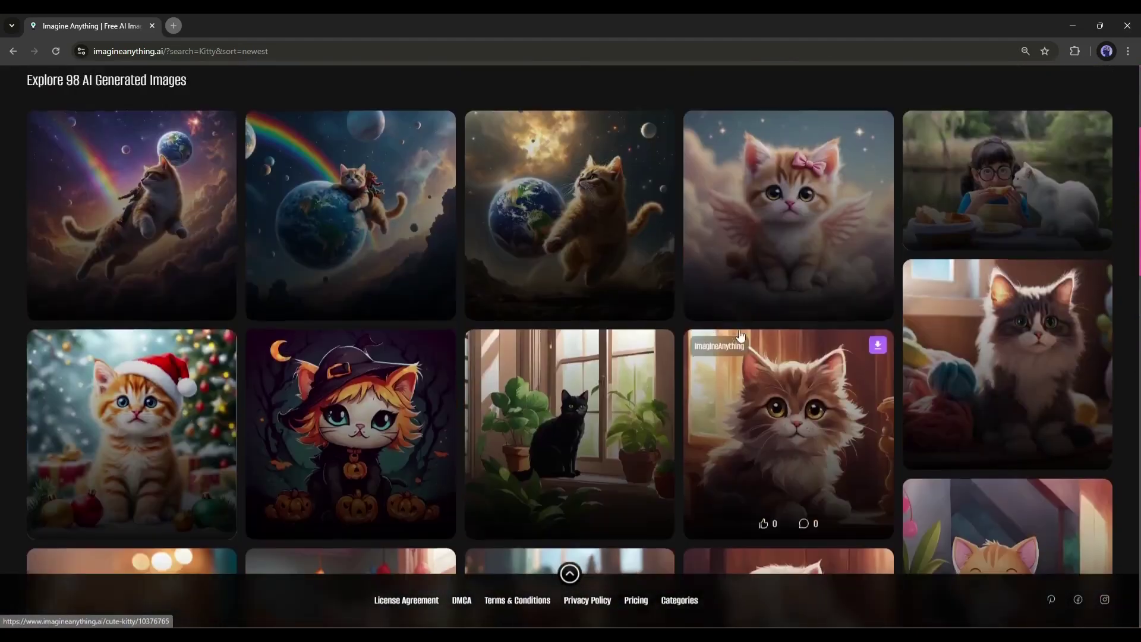
scroll(669, 353, up, 4)
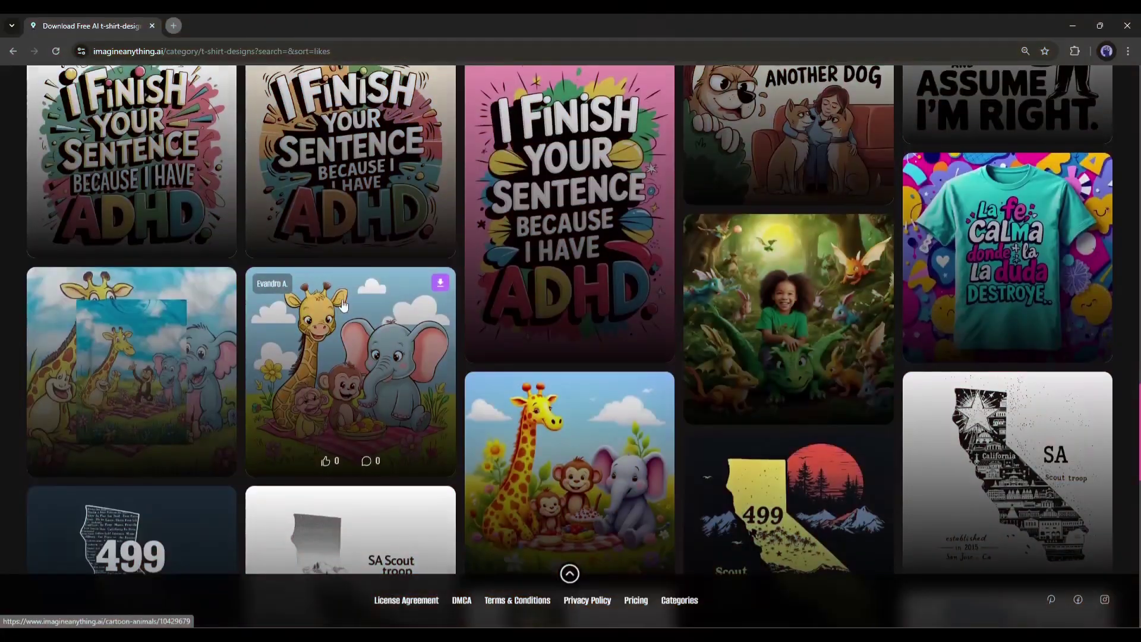
scroll(663, 309, down, 3)
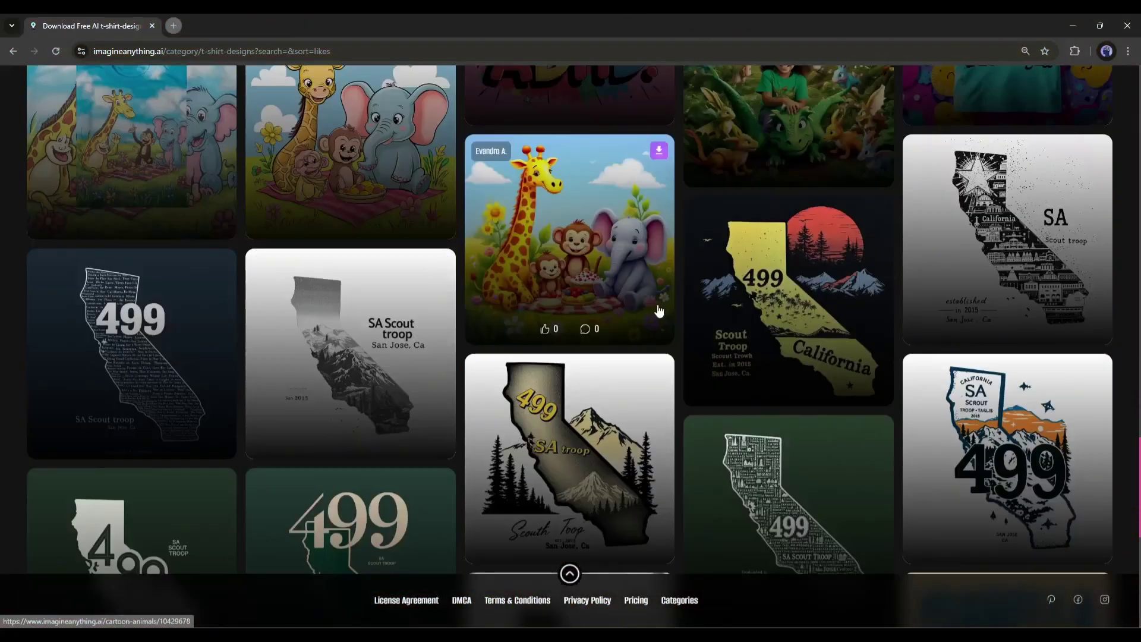
scroll(664, 310, down, 3)
scroll(663, 309, up, 2)
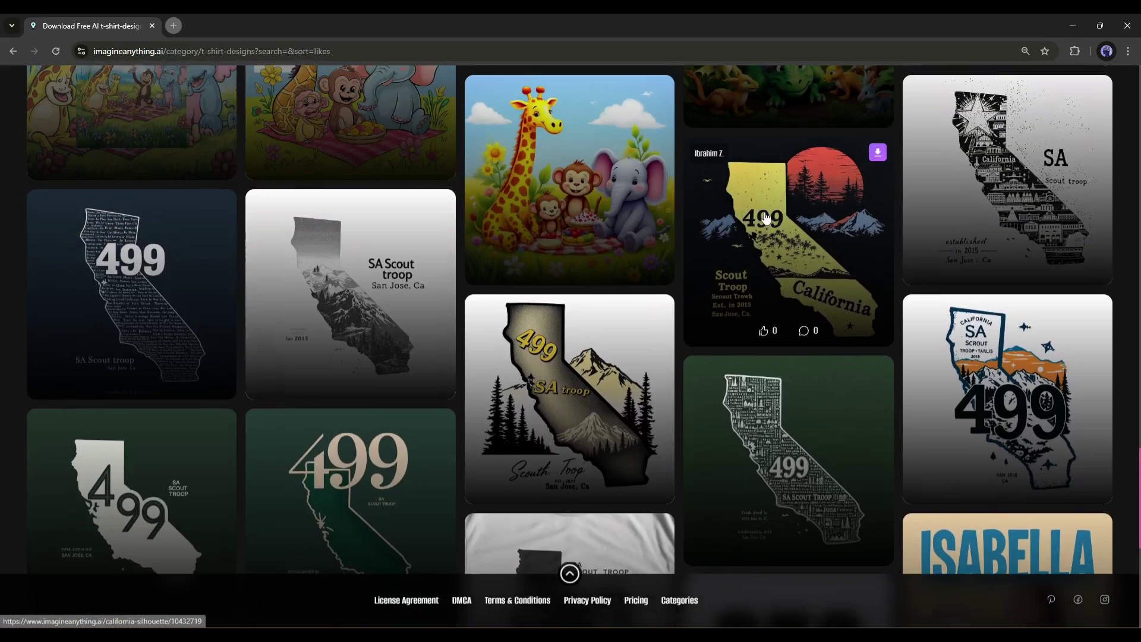
click(788, 216)
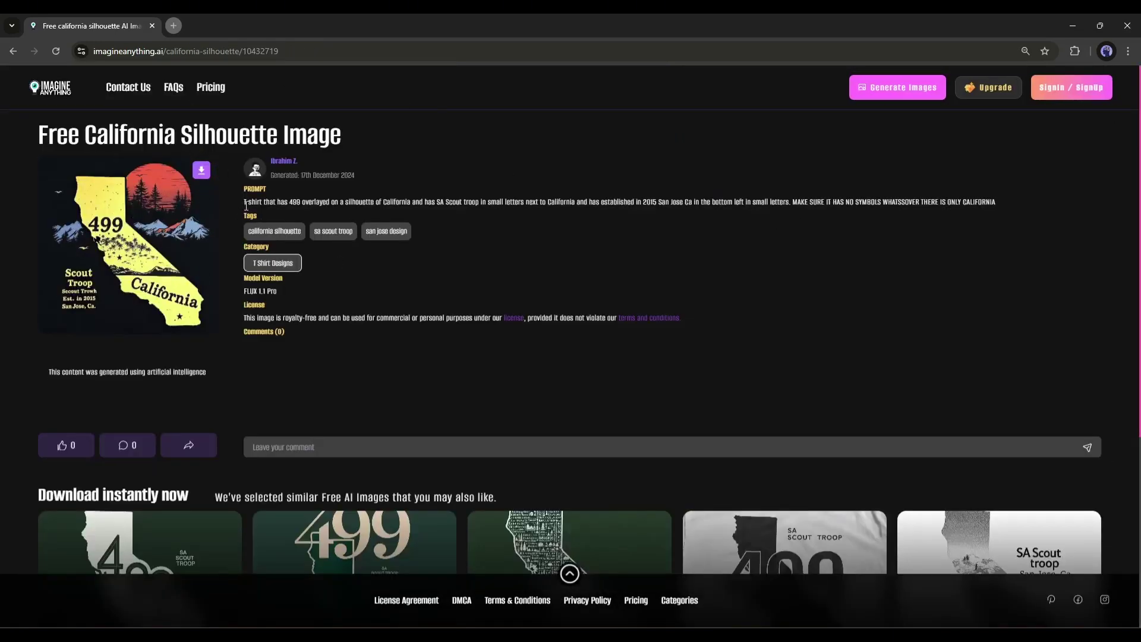
drag(246, 206, 411, 203)
click(282, 238)
drag(245, 318, 502, 317)
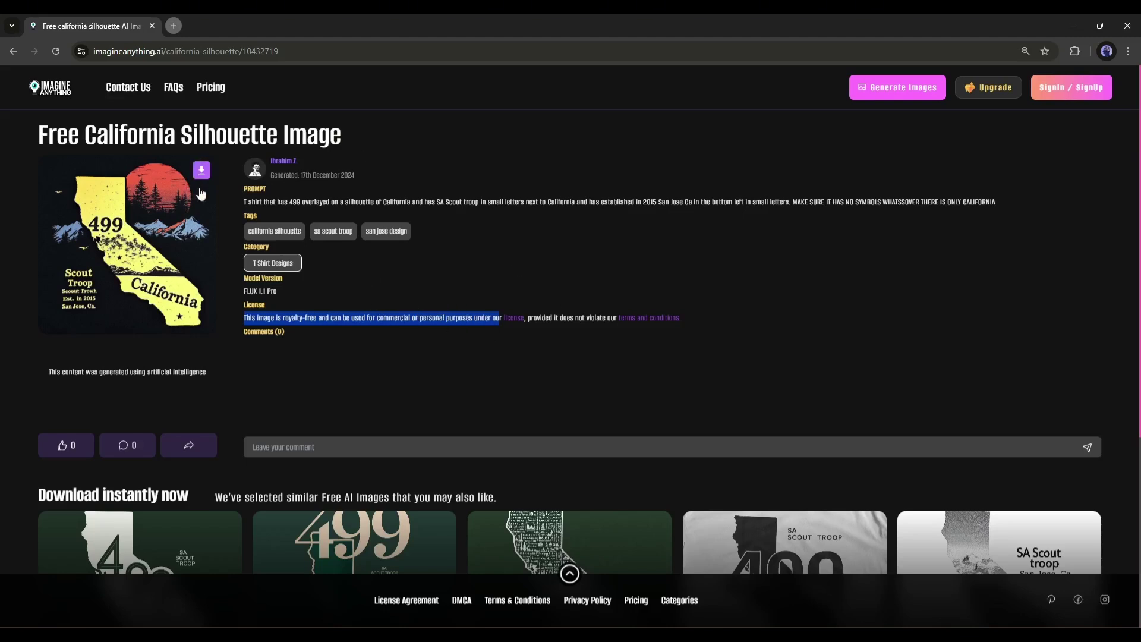
- Sign in with Google from the download prompt and return to the homepage gallery
click(201, 170)
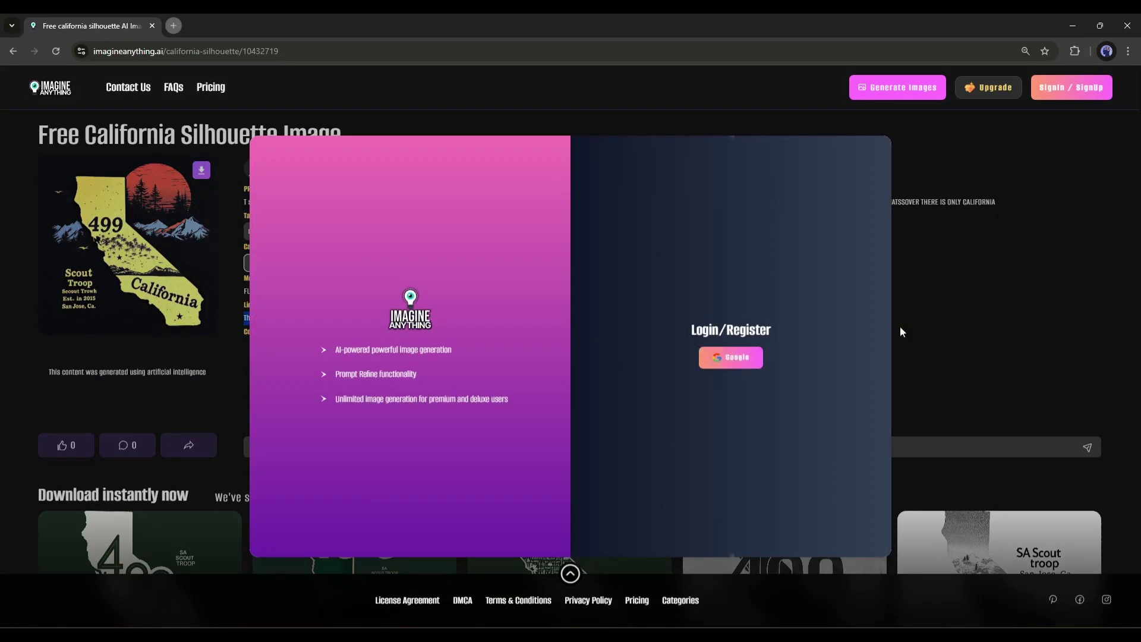
click(728, 359)
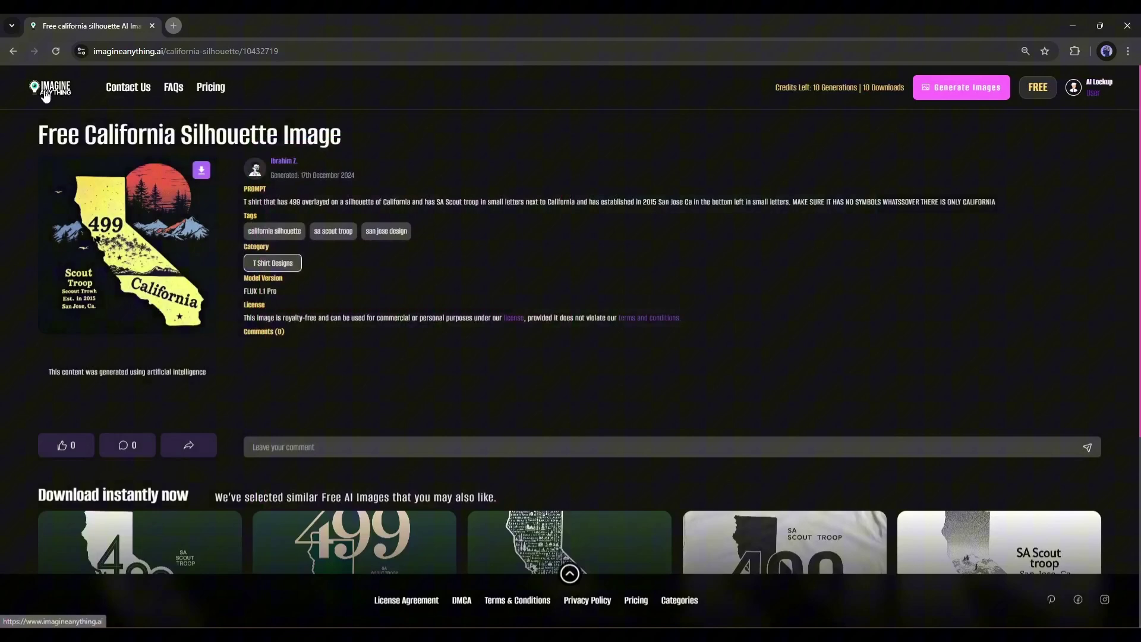
click(50, 90)
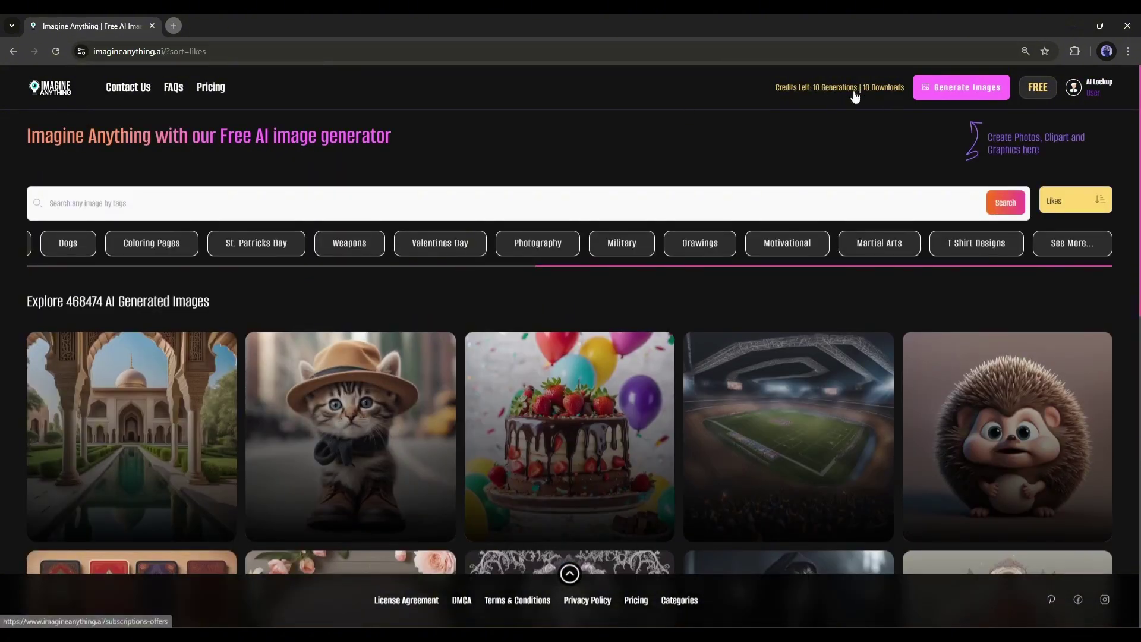
- Review the Pricing page, highlighting the Premium plan and Deluxe remix and ratios features
click(1042, 92)
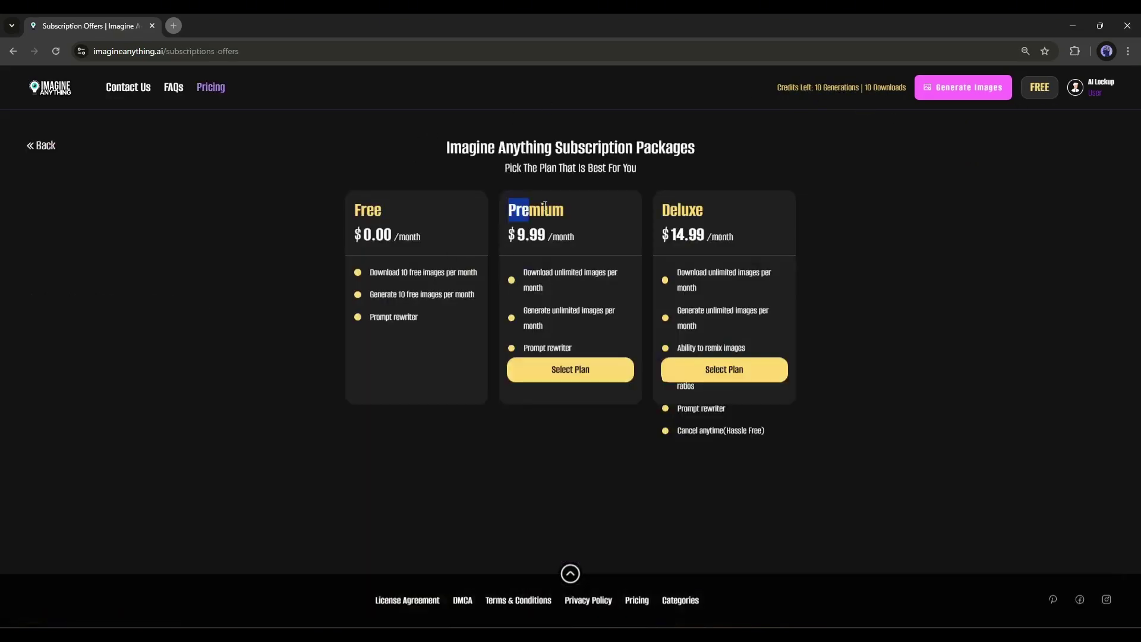
drag(508, 211, 565, 211)
click(556, 277)
drag(646, 201, 682, 214)
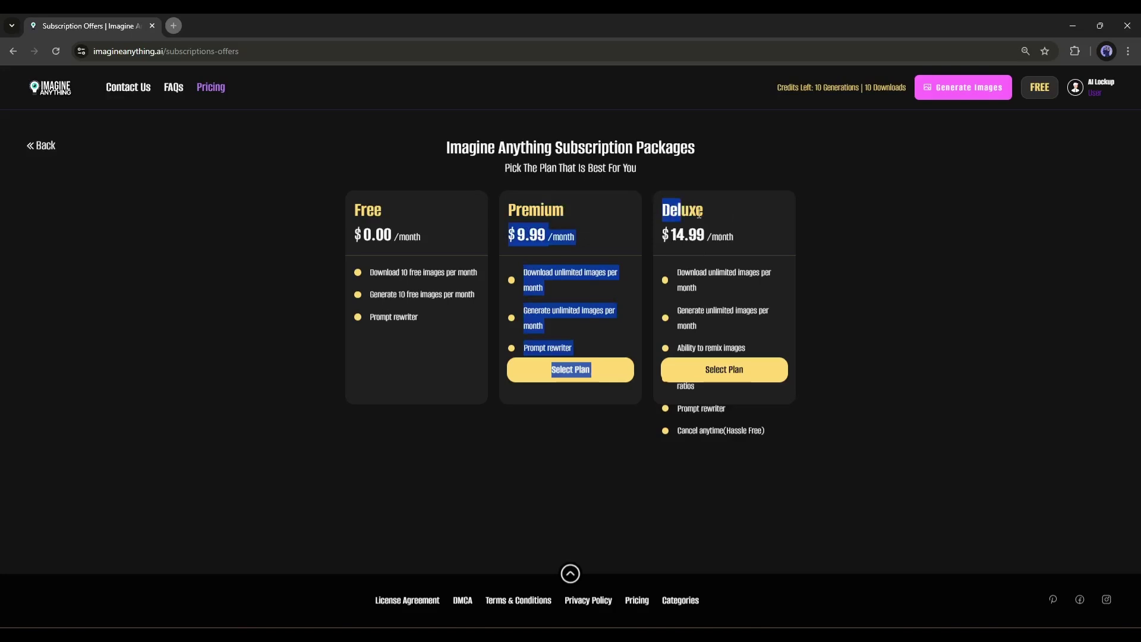
click(701, 230)
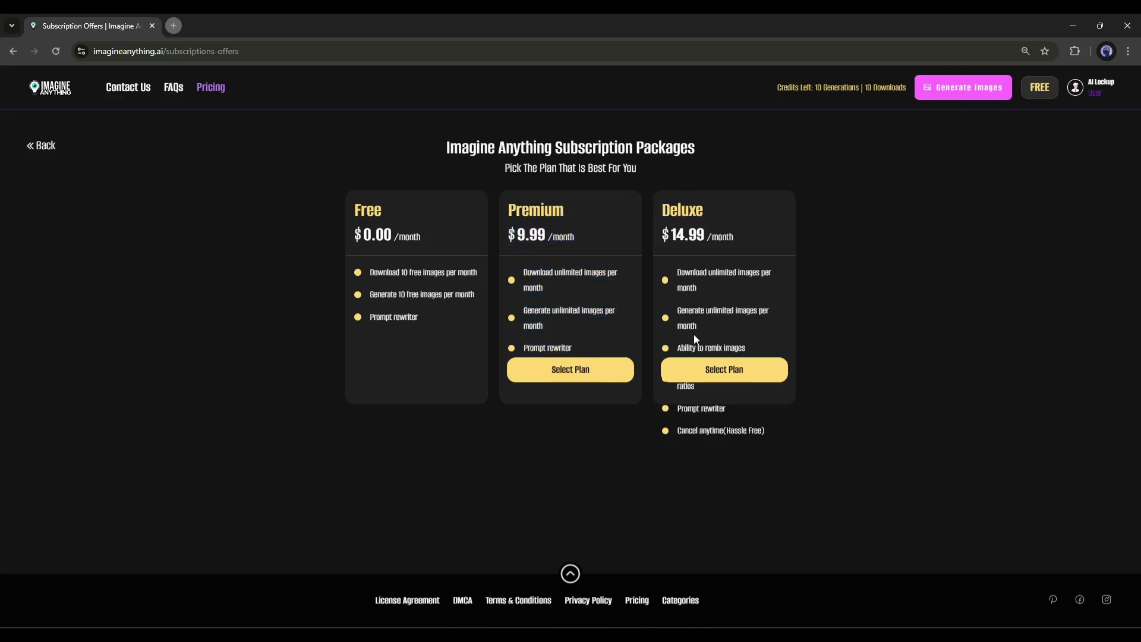
drag(693, 348, 731, 349)
double_click(688, 387)
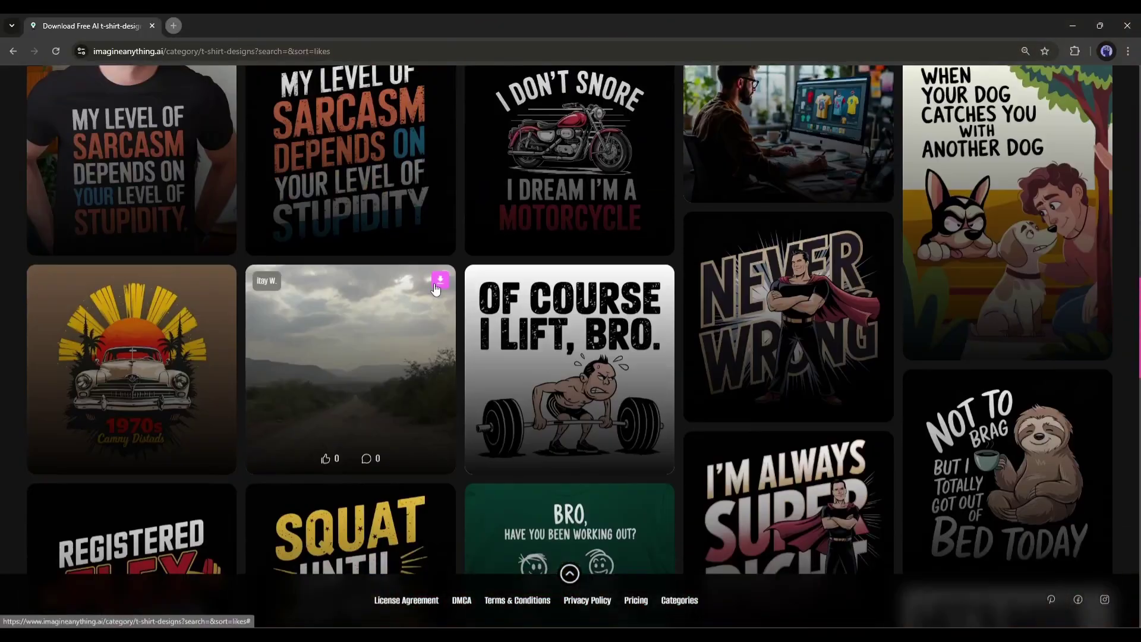
scroll(392, 296, down, 5)
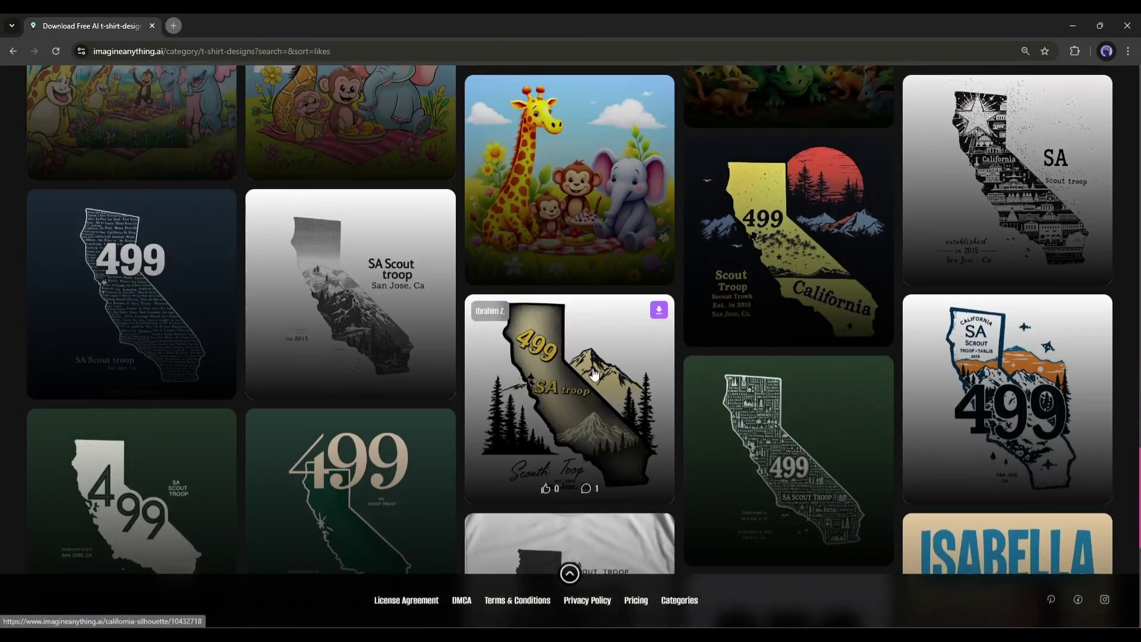
- Download the California silhouette image from its detail page and go to Generate Images
click(793, 204)
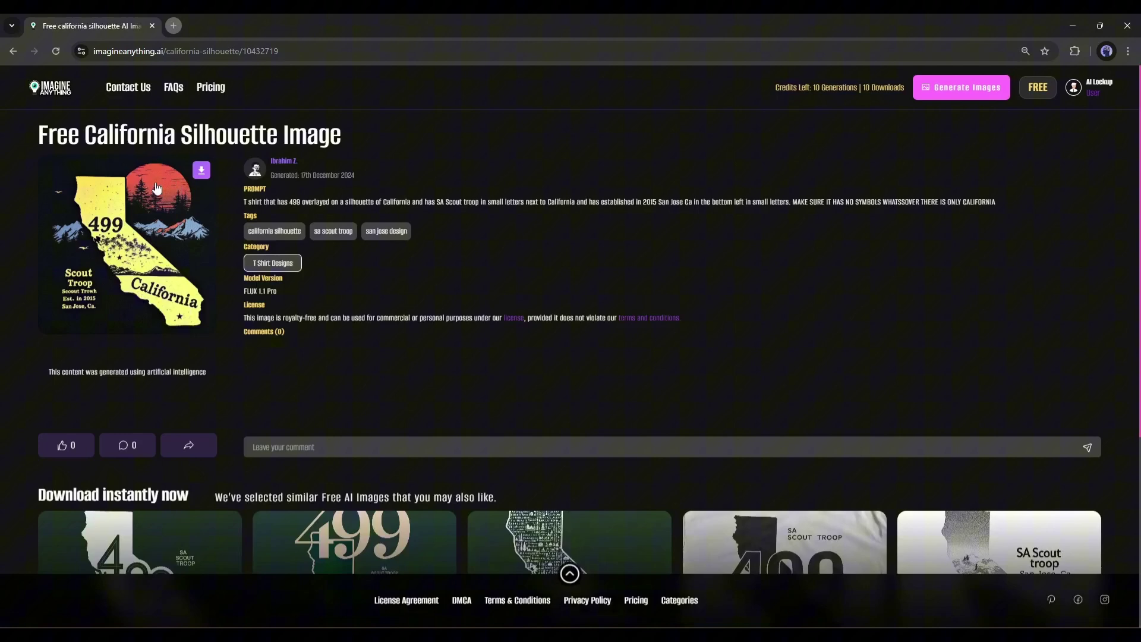
click(201, 170)
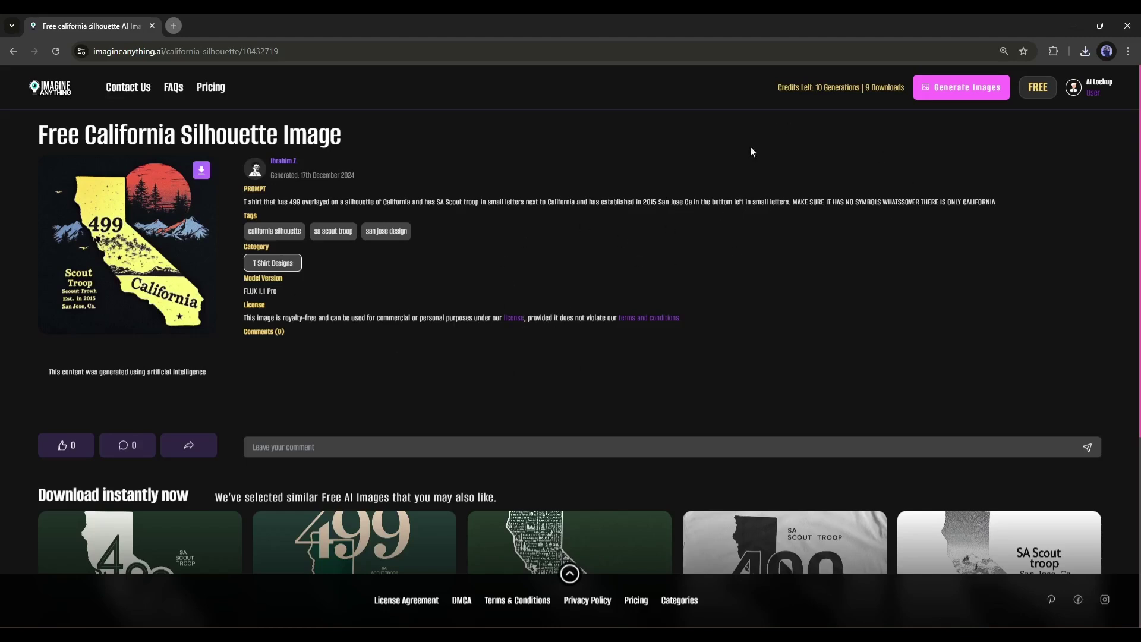
click(952, 88)
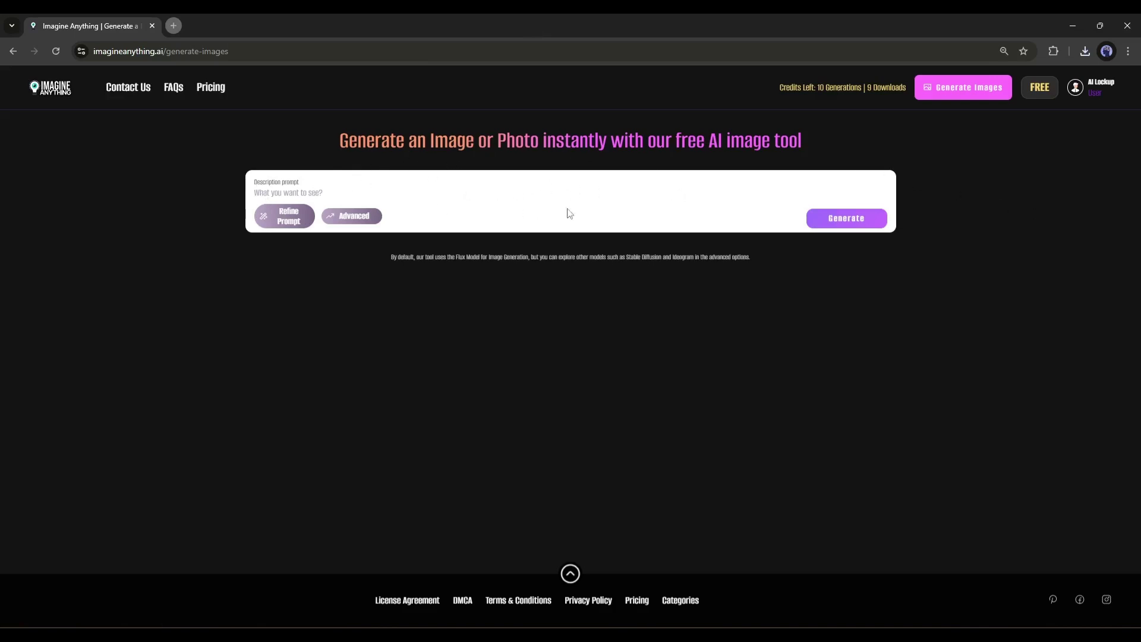
text(A)
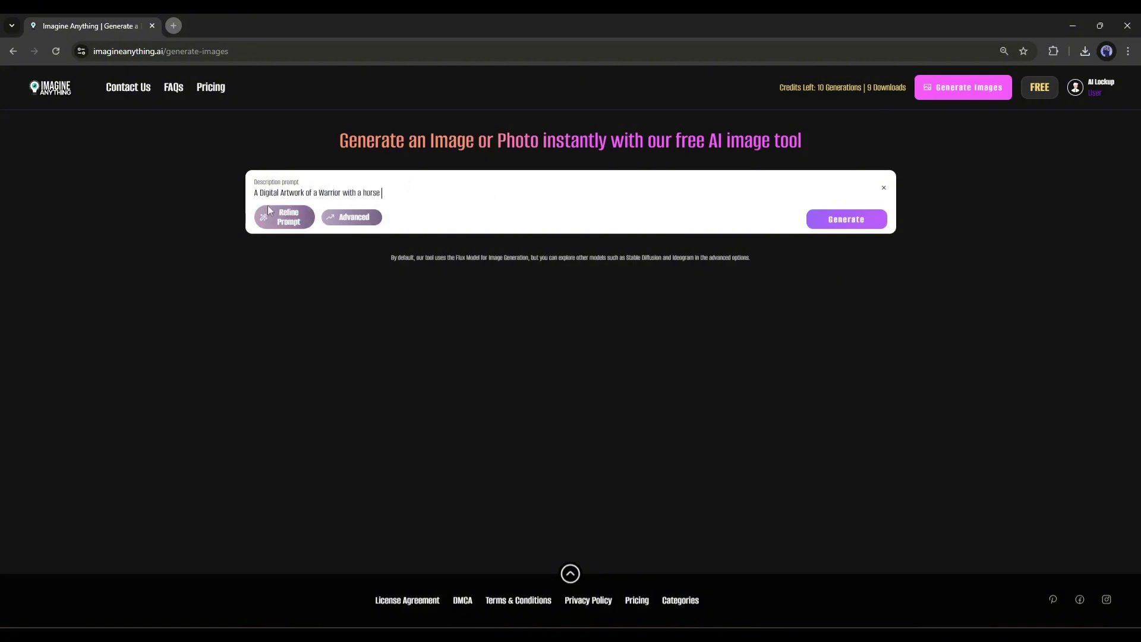
- Refine the short warrior-with-horse prompt into a detailed description and review the result
click(298, 220)
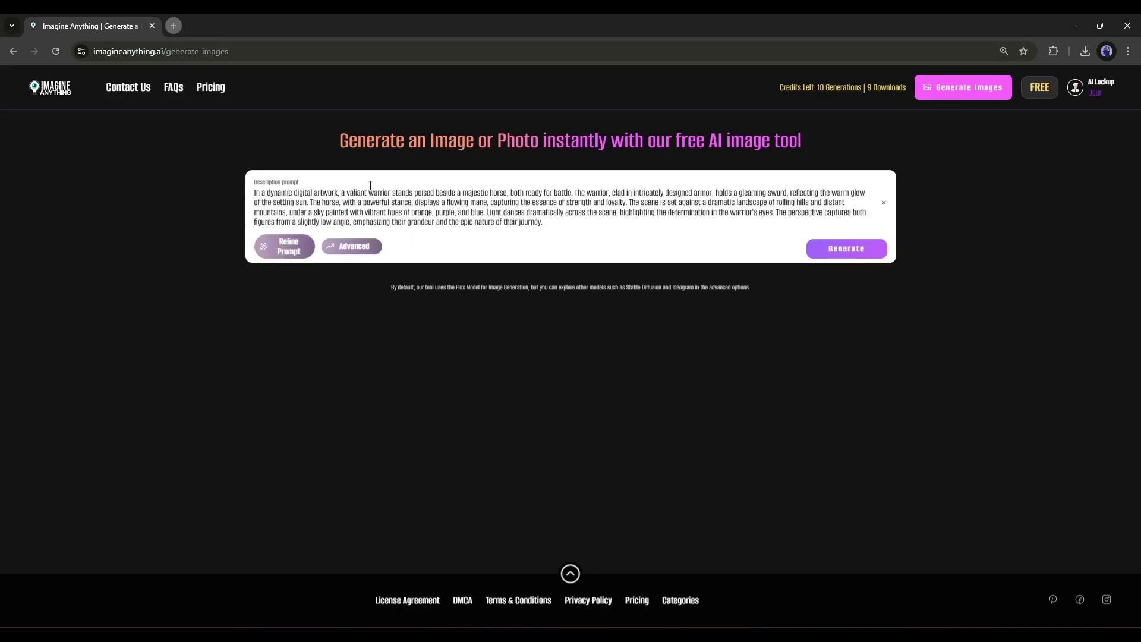
drag(255, 193, 551, 227)
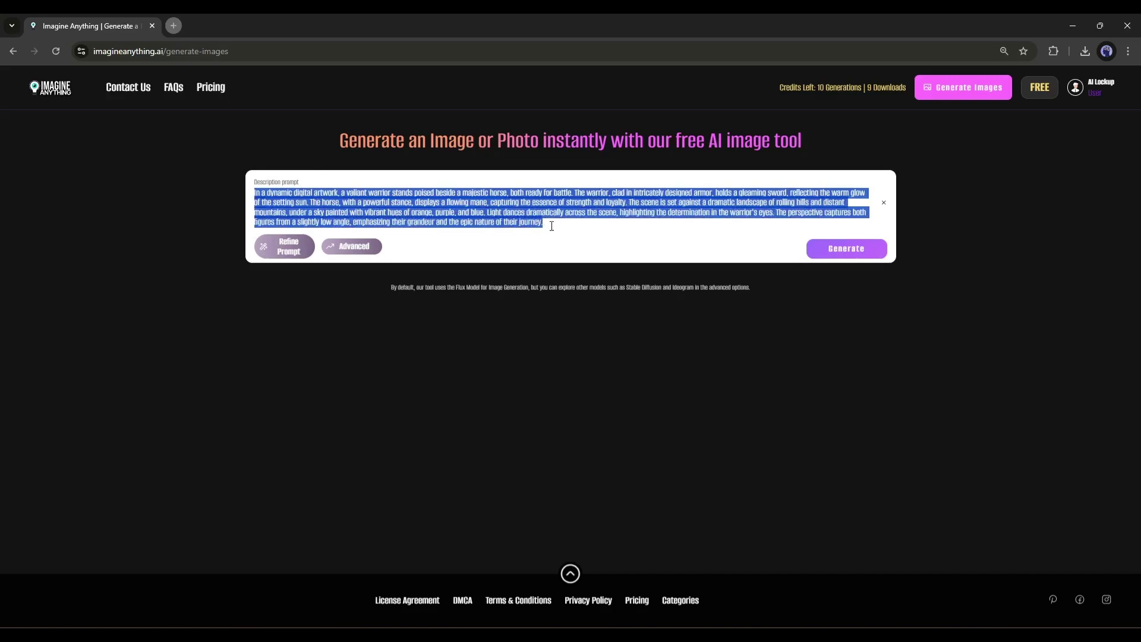
click(494, 204)
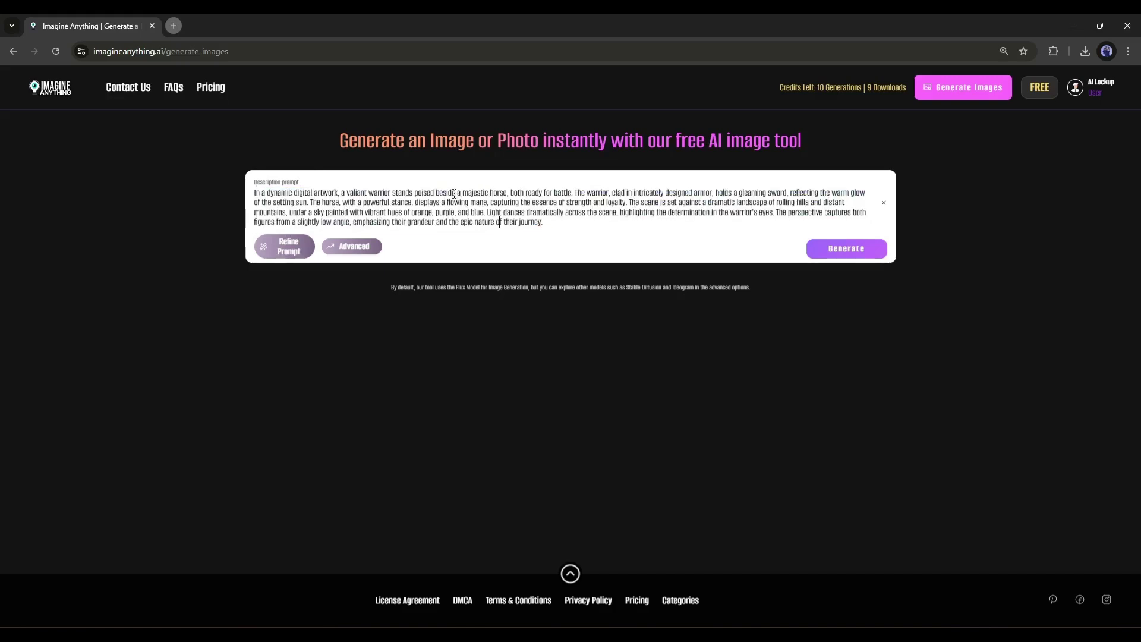
key(ctrl+a)
click(591, 228)
- Show Advanced options and compare Stable Diffusion and Ideogram settings before returning to Flux
click(353, 246)
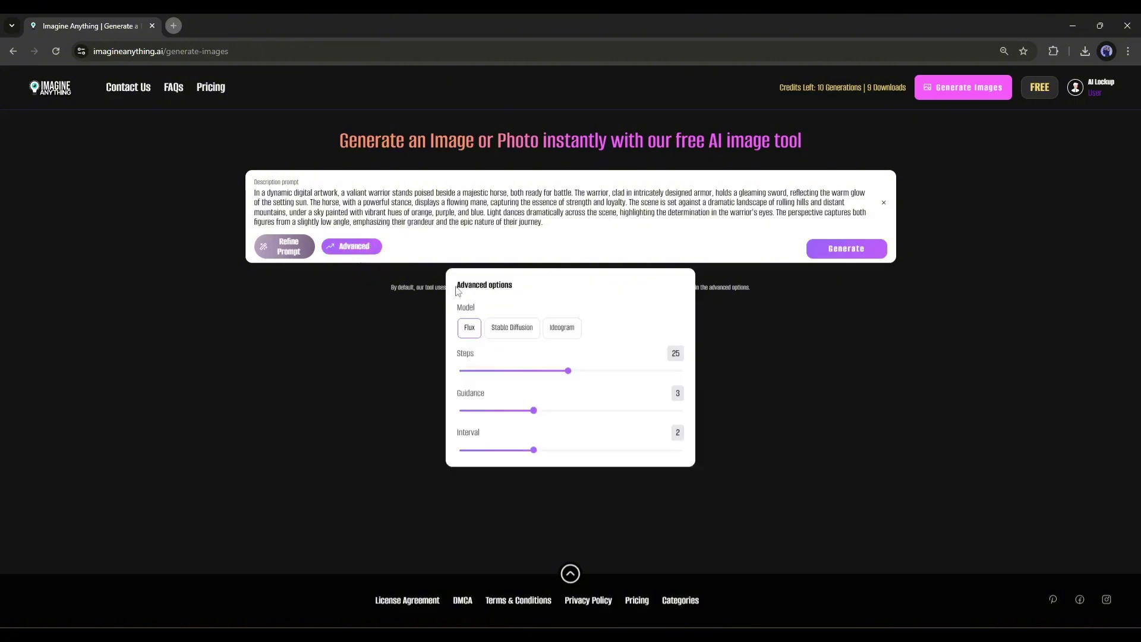
mouse_move(457, 288)
mouse_down()
mouse_move(513, 287)
mouse_move(476, 307)
mouse_up()
click(489, 288)
click(466, 309)
click(497, 332)
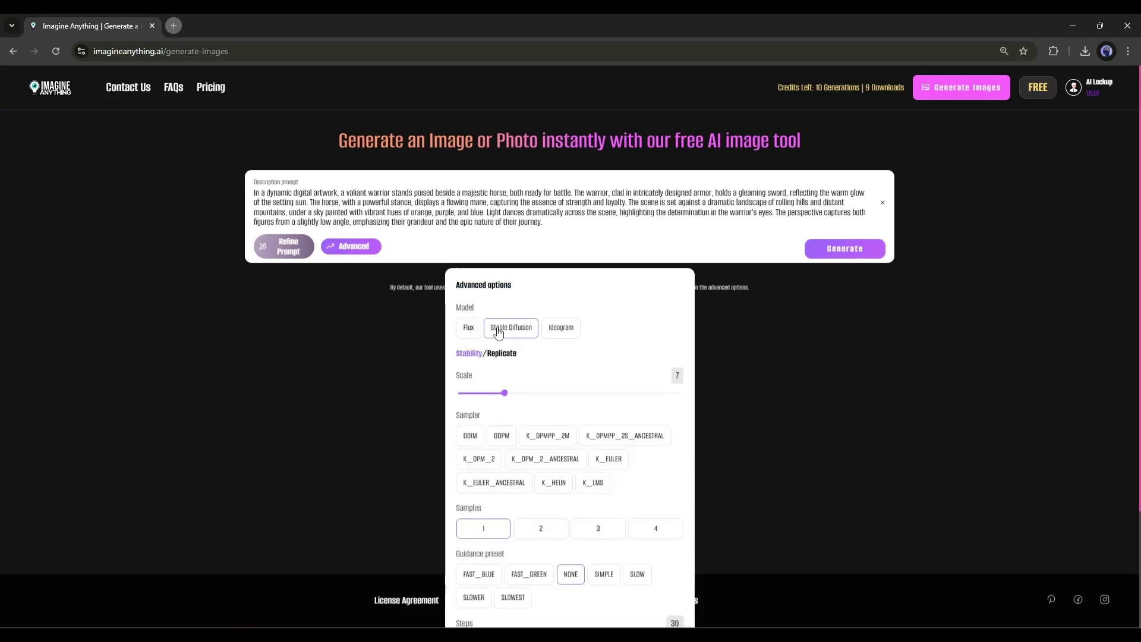
click(553, 332)
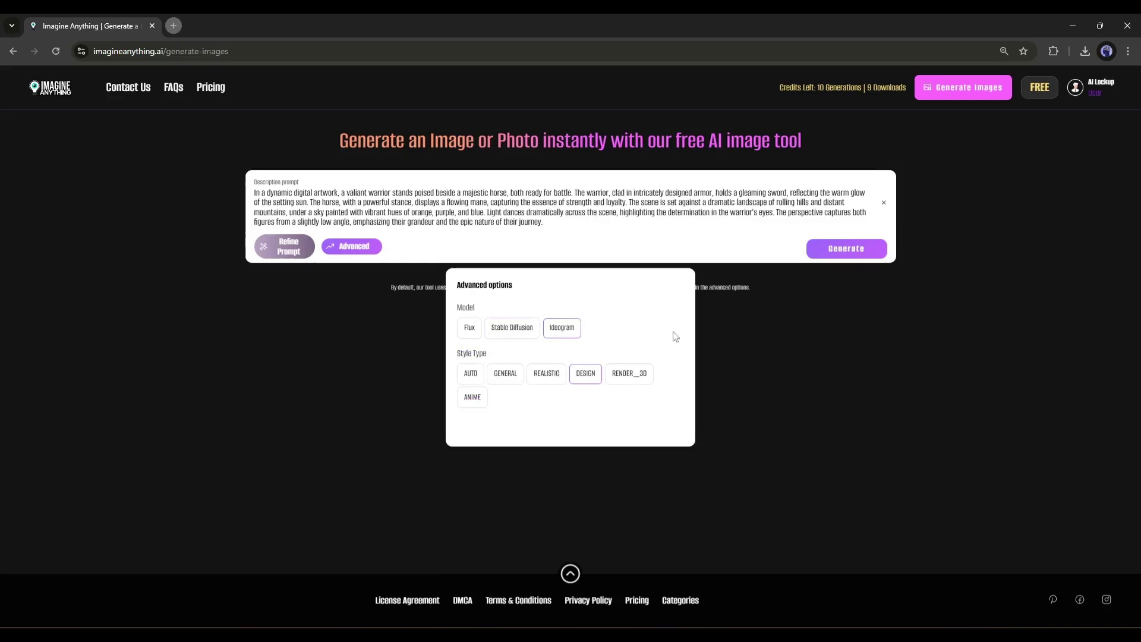
click(469, 328)
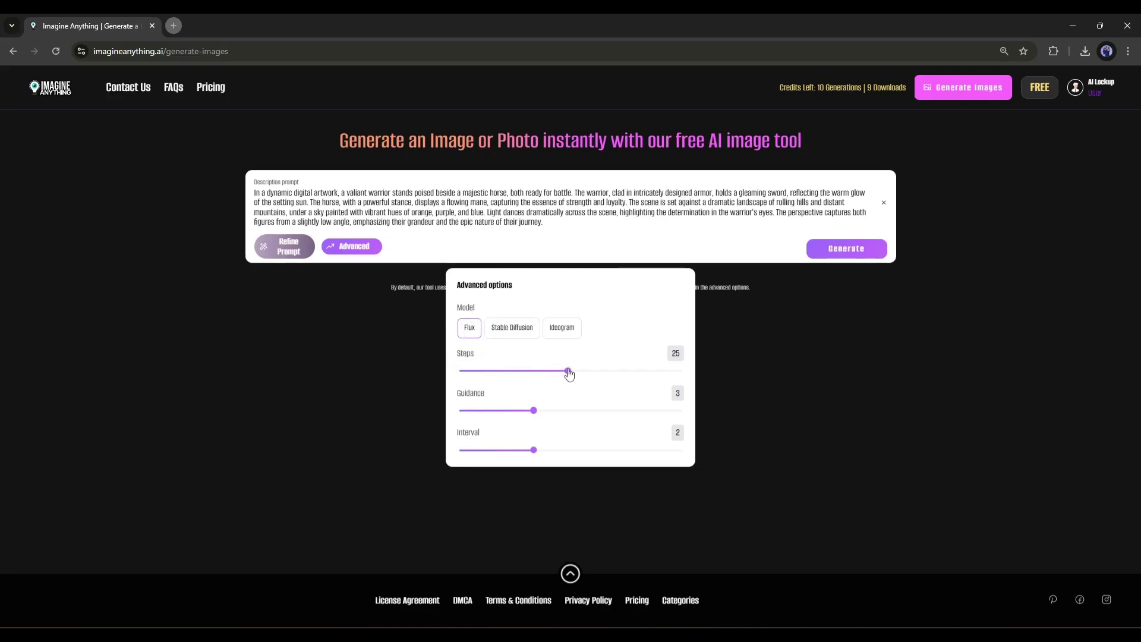
- Raise Steps to 30 and try Guidance up to 5 before settling on guidance 3, interval 2
drag(568, 372, 591, 371)
mouse_move(628, 372)
mouse_down()
mouse_move(567, 378)
mouse_move(597, 376)
mouse_up()
drag(460, 393, 517, 413)
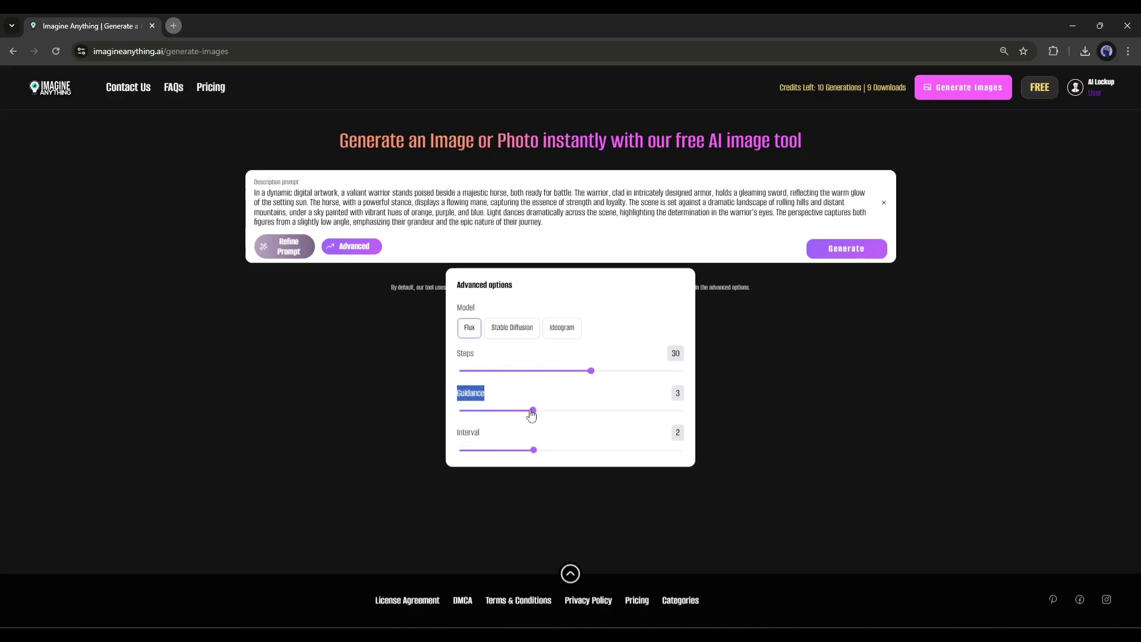
click(535, 412)
drag(535, 411, 682, 410)
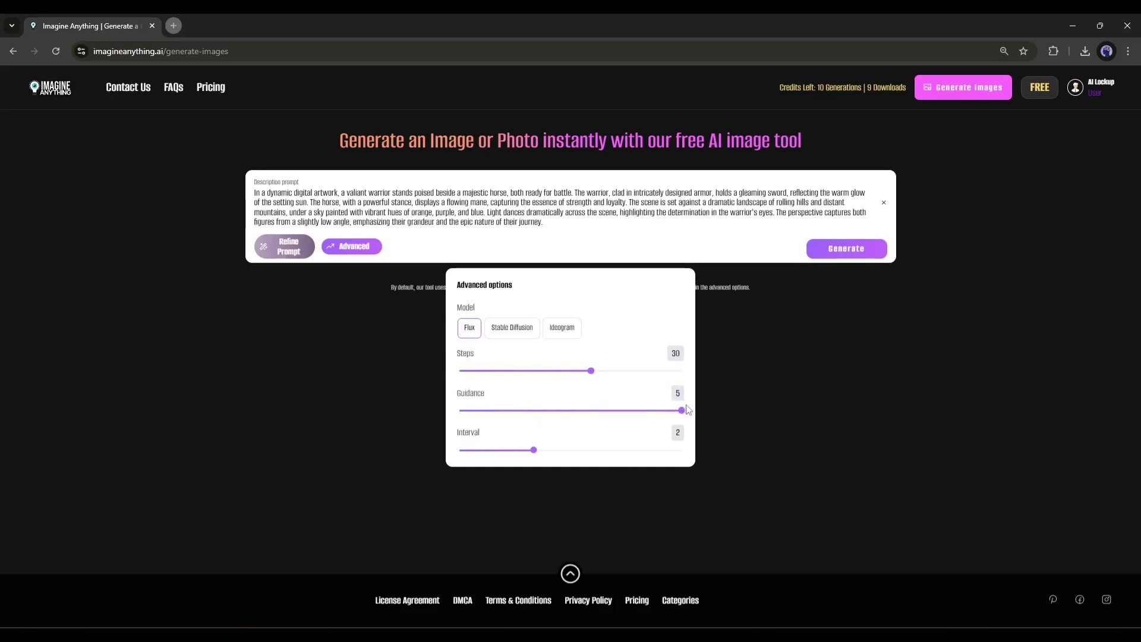
mouse_move(682, 411)
mouse_down()
mouse_move(460, 411)
mouse_move(533, 411)
mouse_up()
drag(454, 434, 509, 436)
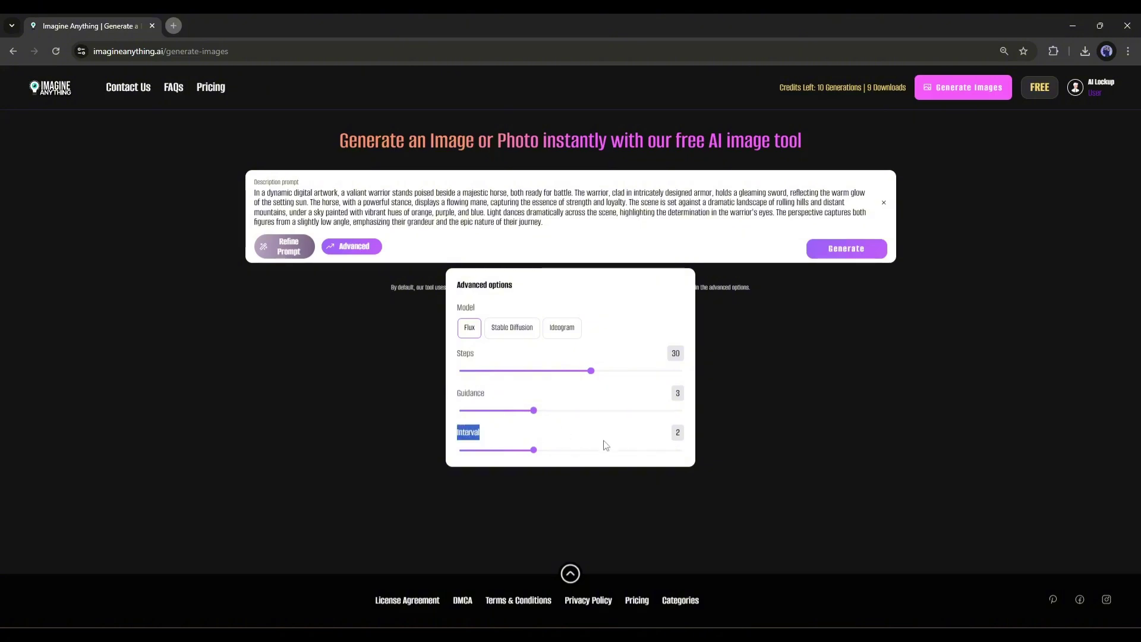
click(537, 451)
- Generate the warrior-and-horse image with the Flux settings
click(834, 253)
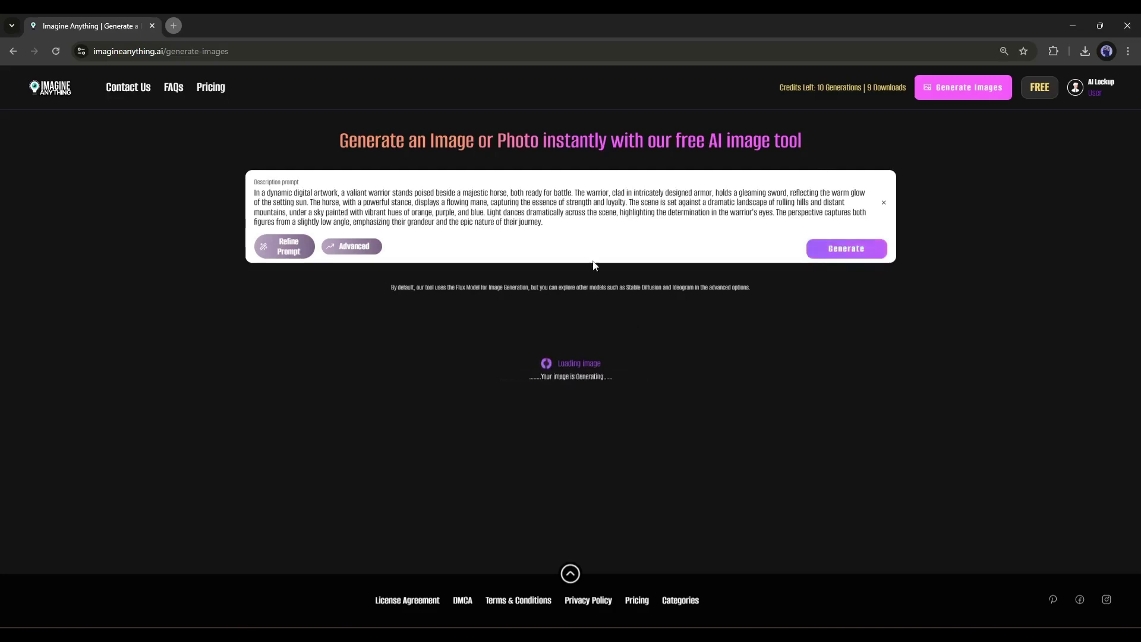
triple_click(523, 217)
key(ctrl+c)
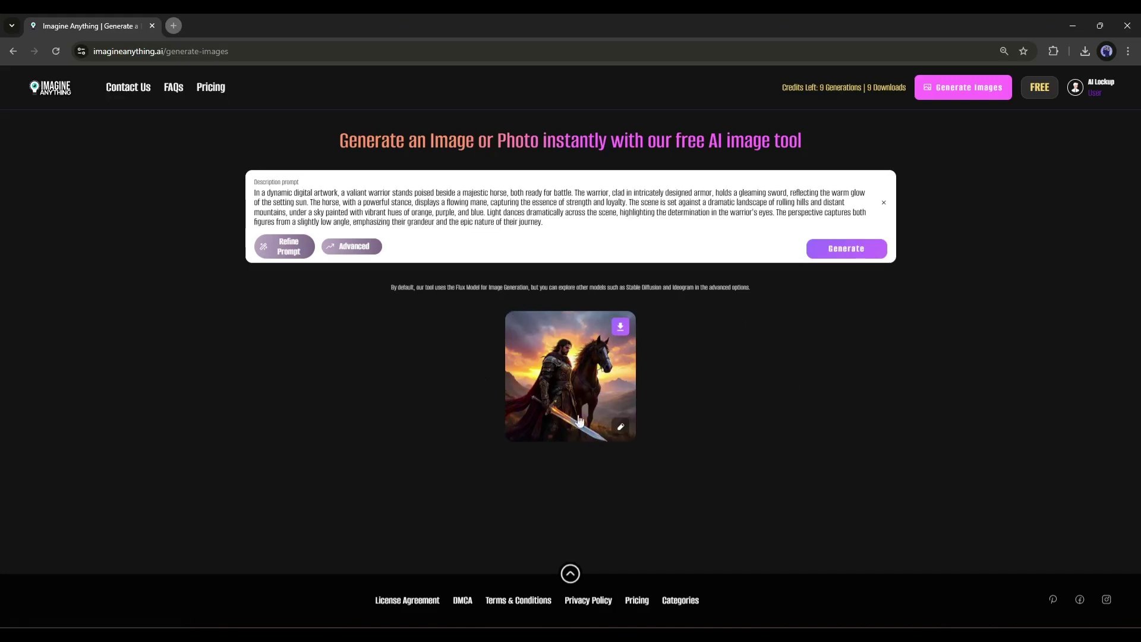
- Try wide and tall crops of the warrior image in the editor, then discard them for the full image
click(622, 432)
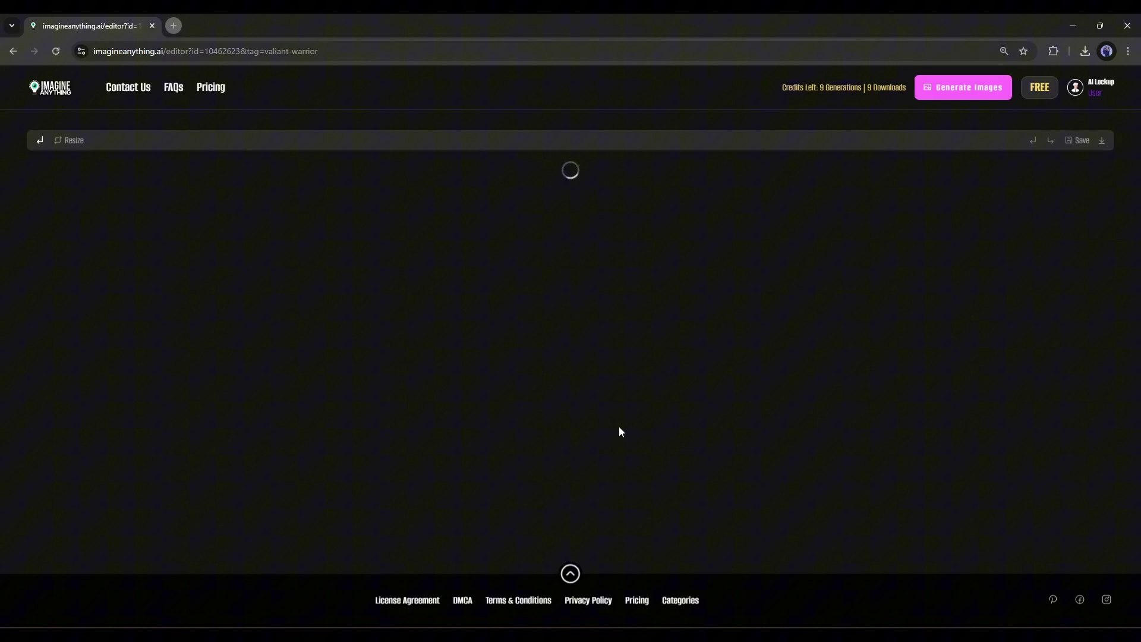
click(74, 139)
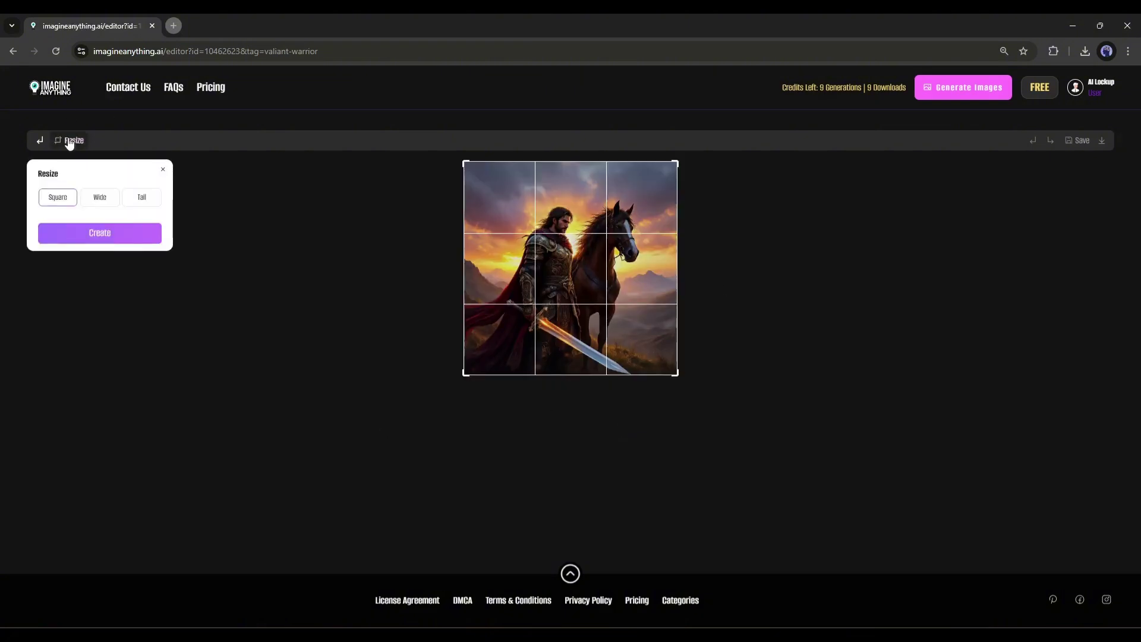
click(99, 197)
drag(547, 246, 561, 230)
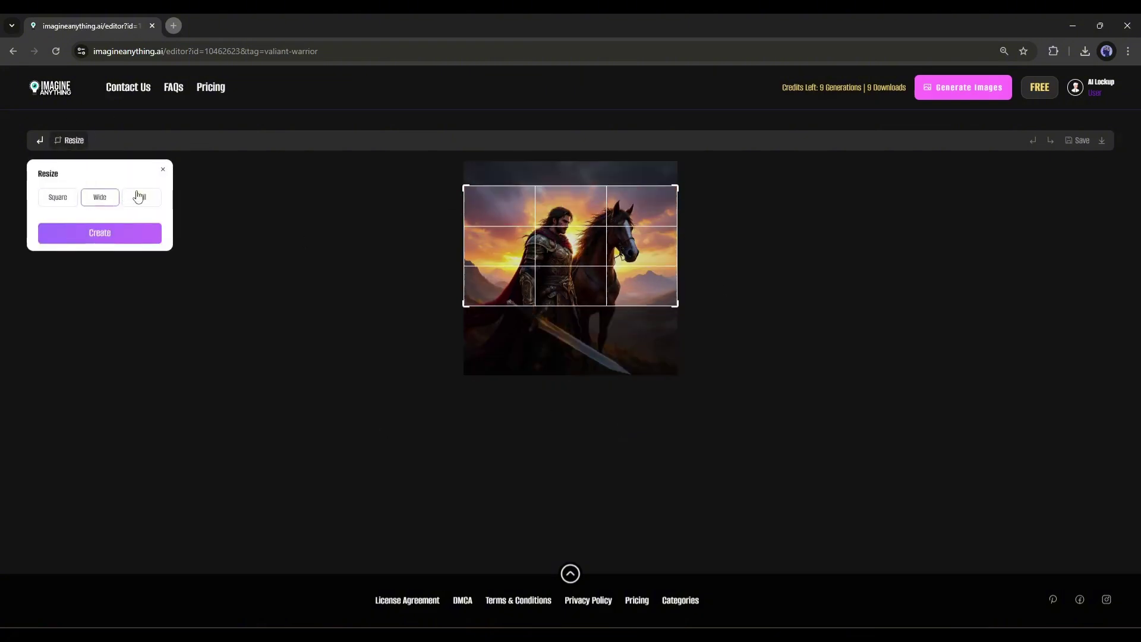
click(140, 197)
click(99, 198)
click(55, 197)
click(129, 234)
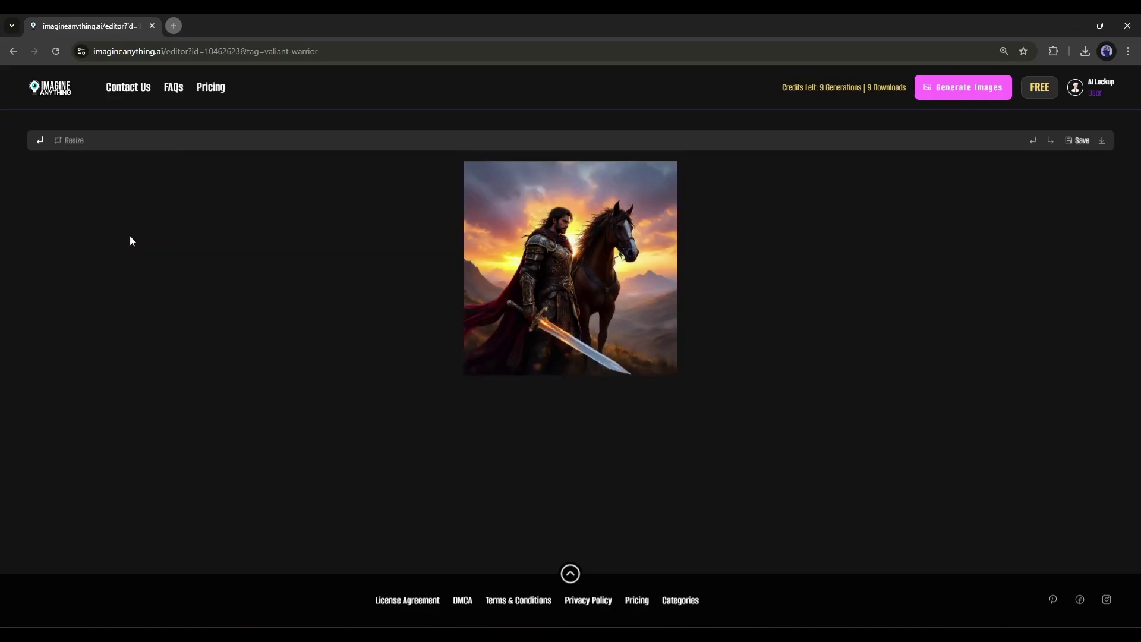
- Download the full-size warrior image and return to the empty image generator
click(1087, 144)
click(1102, 141)
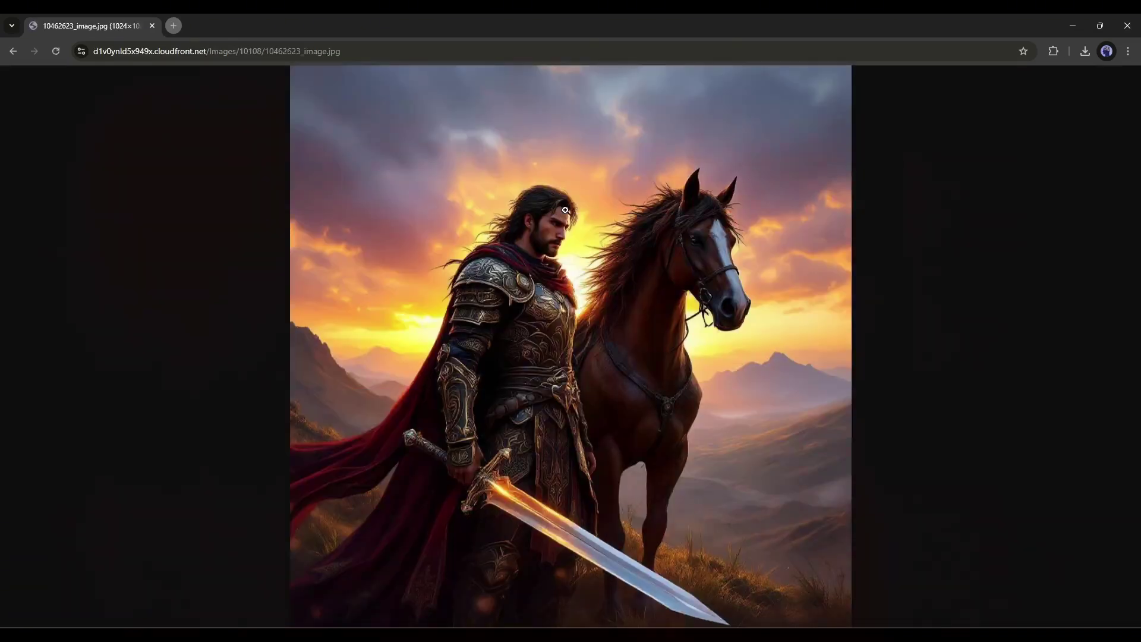
click(13, 52)
click(42, 145)
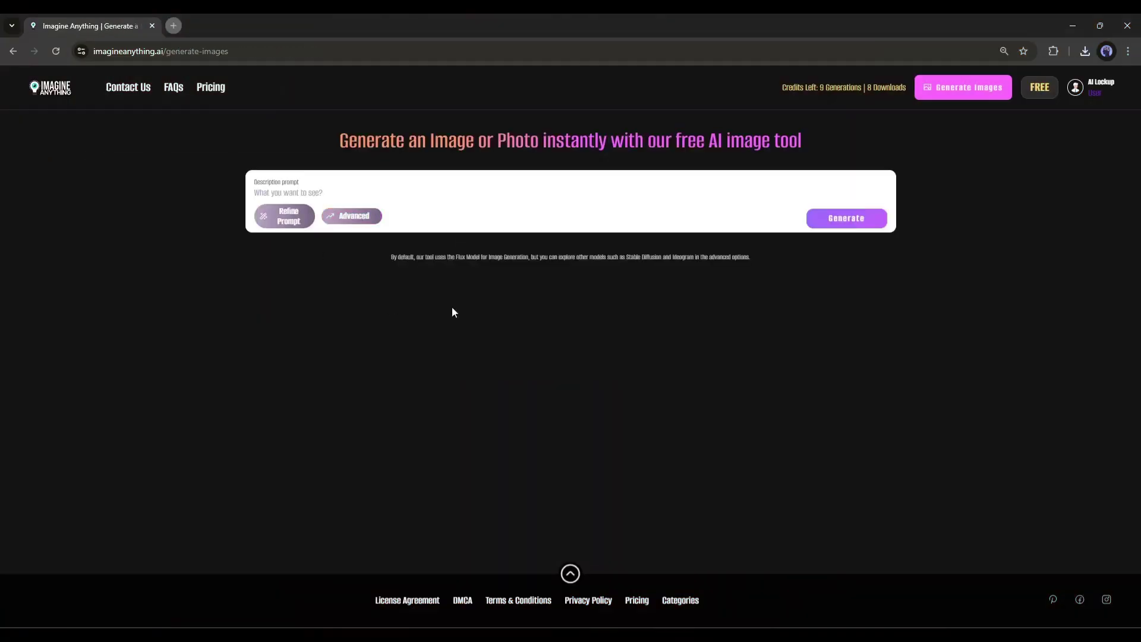
- From Generated Images, review the Valiant Warrior detail page's prompt, tags and model version
click(1095, 88)
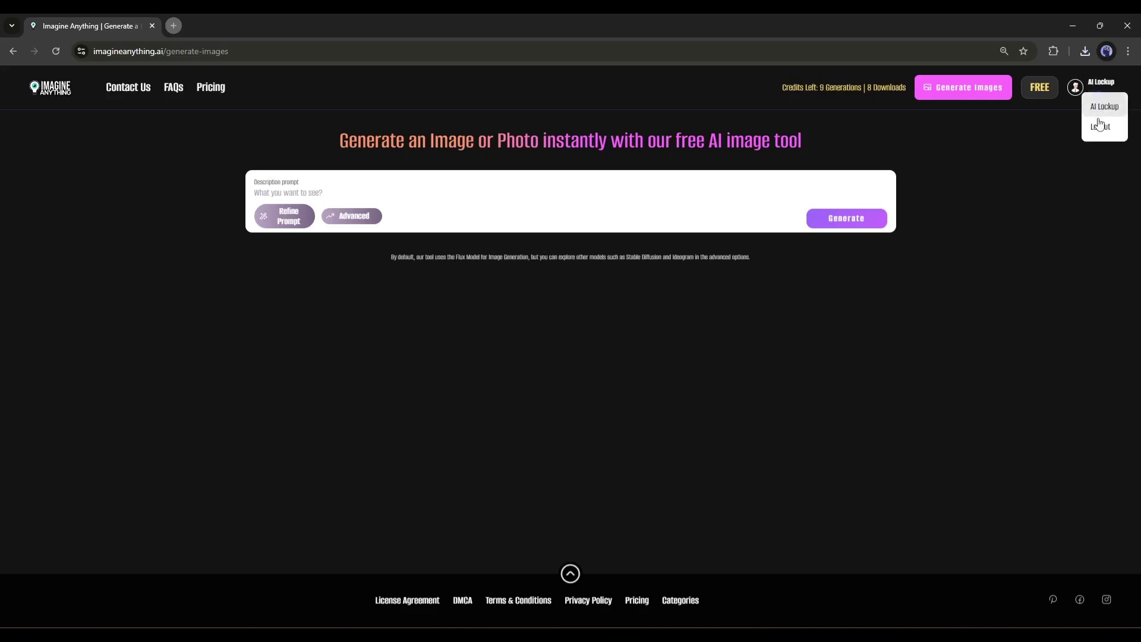
click(1098, 109)
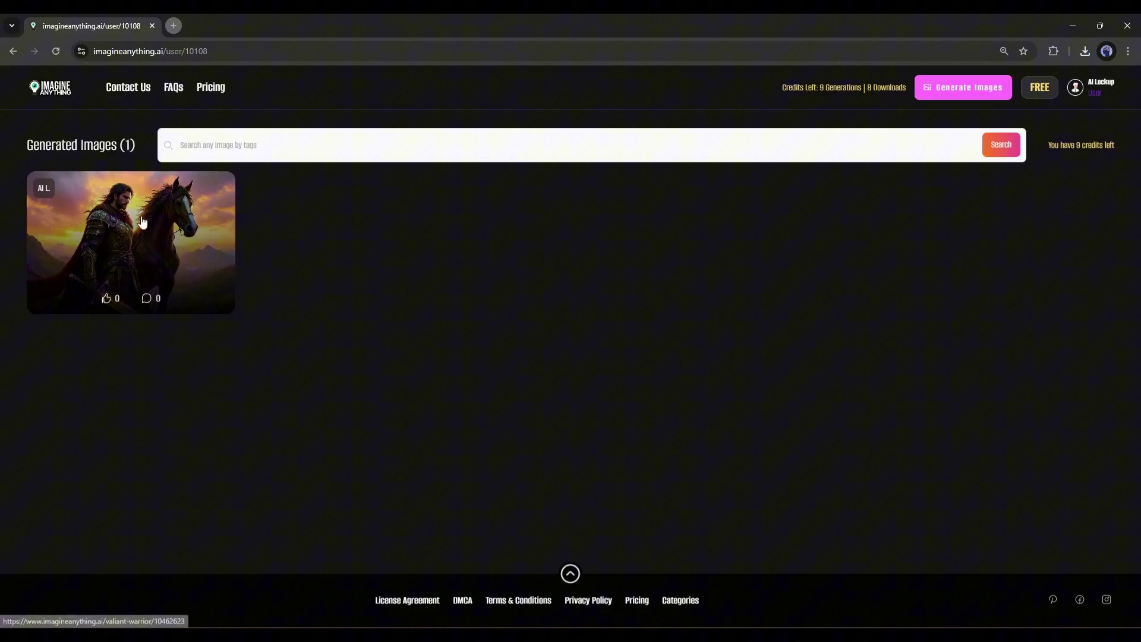
click(143, 223)
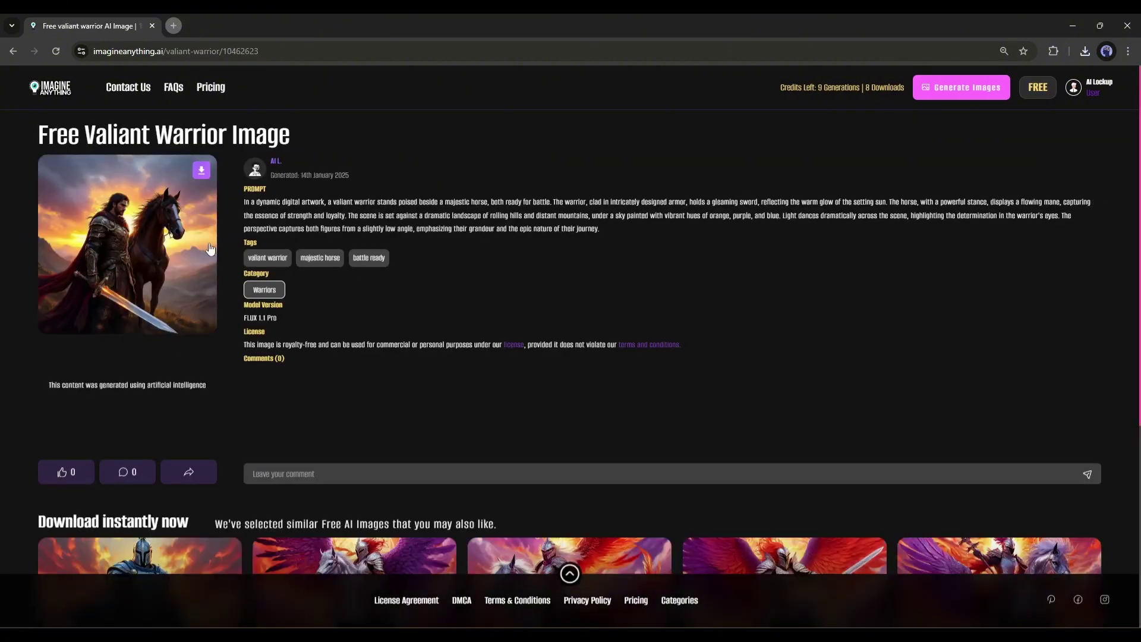
drag(243, 201, 303, 234)
mouse_move(244, 273)
mouse_down()
mouse_move(269, 274)
mouse_move(266, 308)
mouse_up()
- Download the warrior image, confirm it in recent downloads, and return to the image generator
click(253, 325)
click(201, 170)
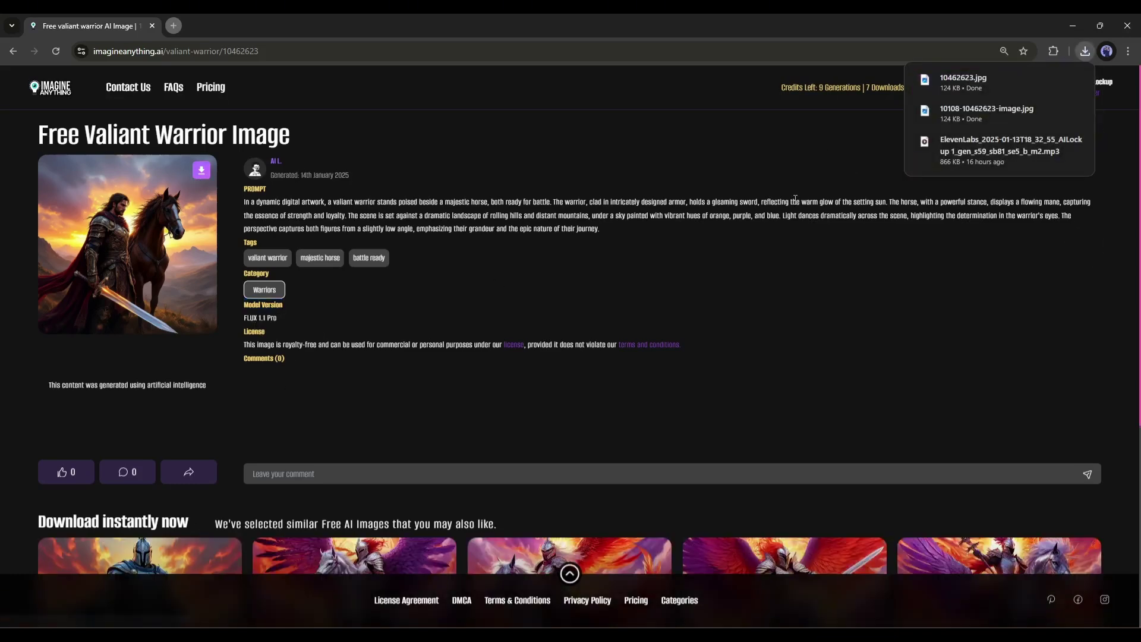
click(734, 226)
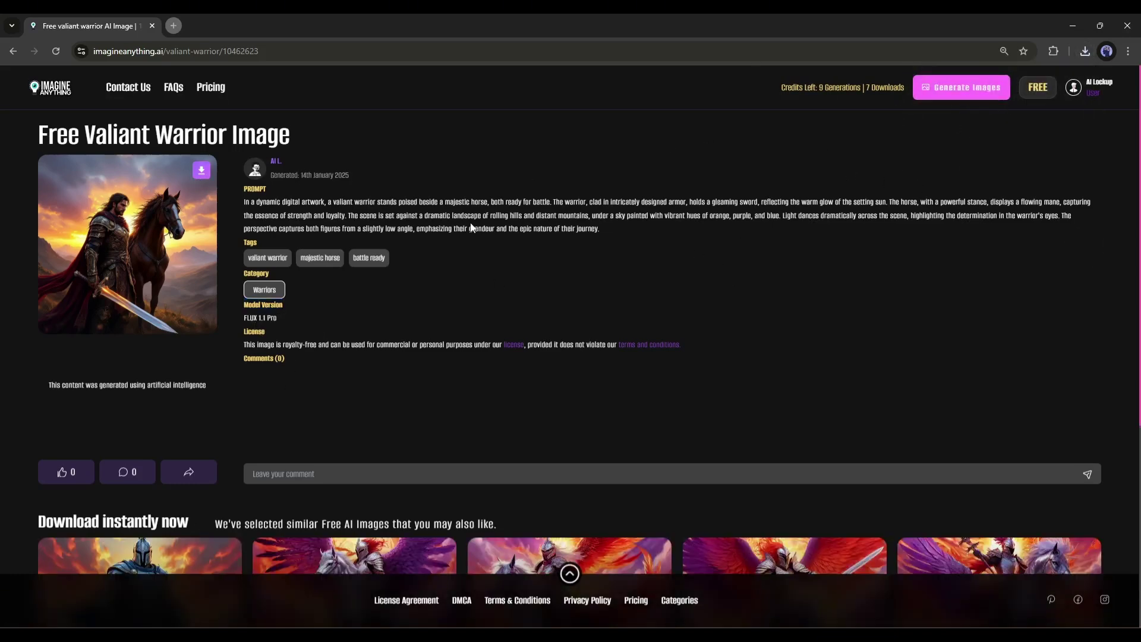
click(961, 87)
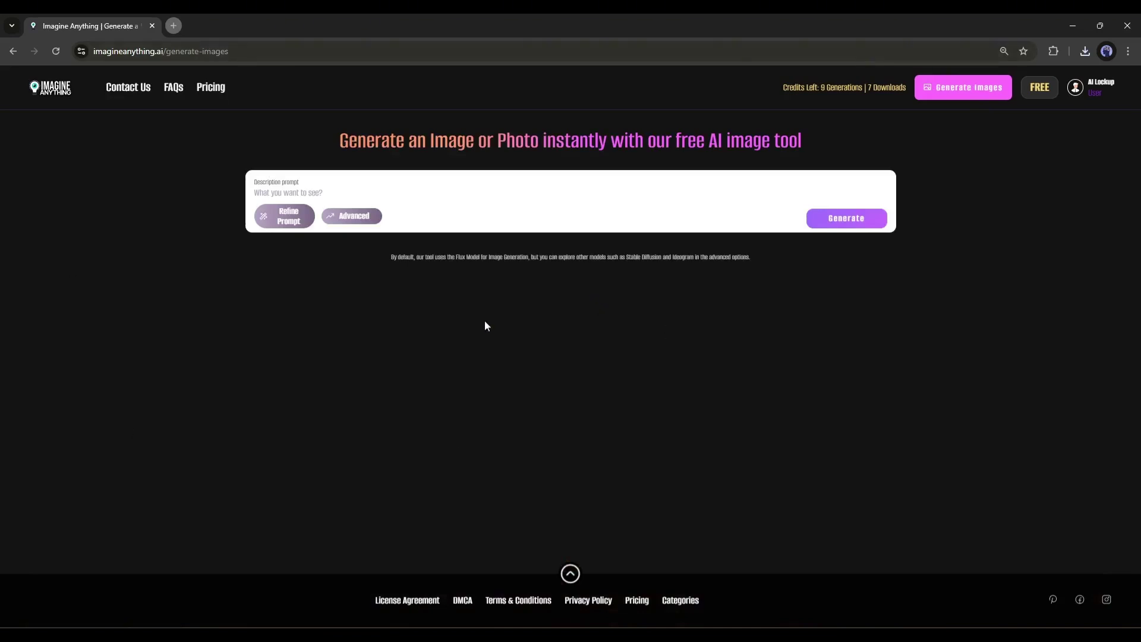
- Choose the Stable Diffusion model in Advanced and paste the warrior-and-horse prompt
click(354, 217)
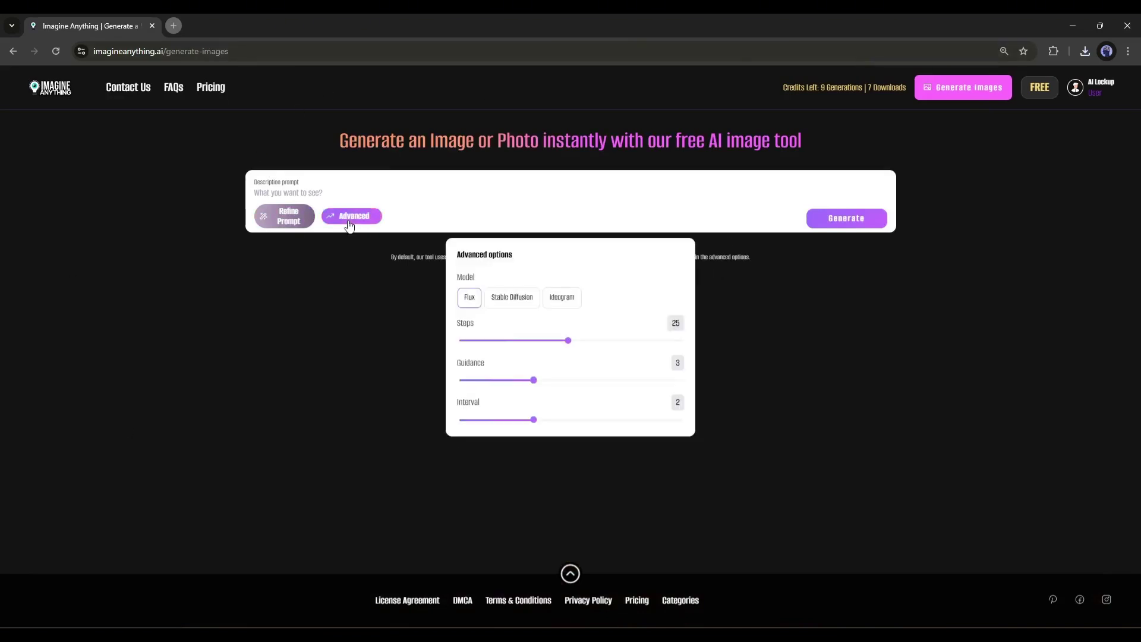
click(512, 297)
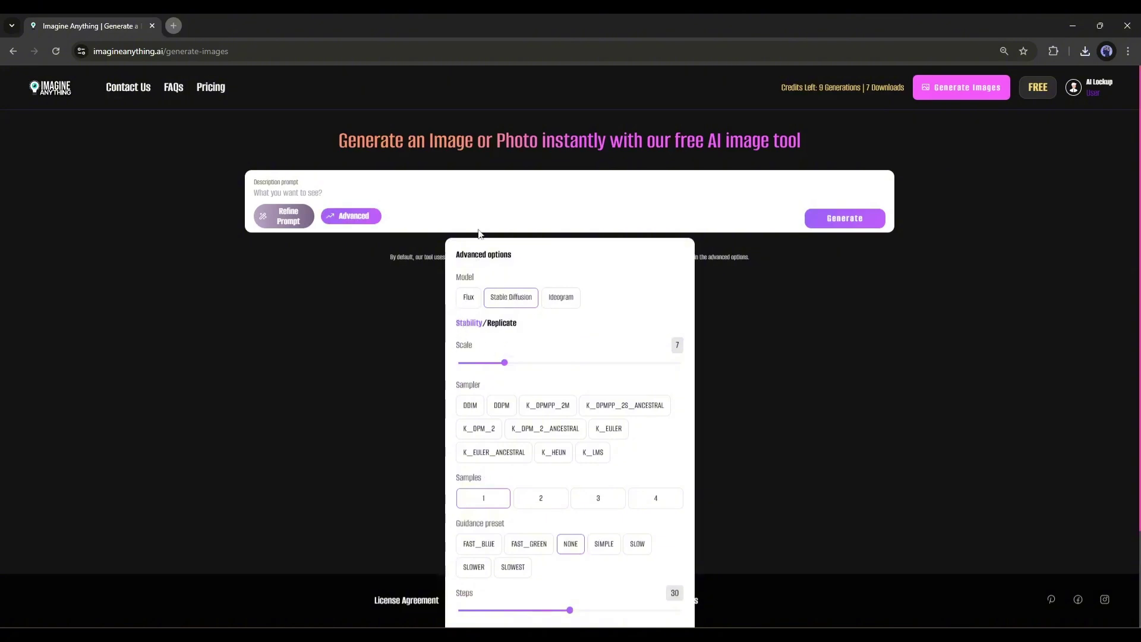
click(414, 185)
key(ctrl+v)
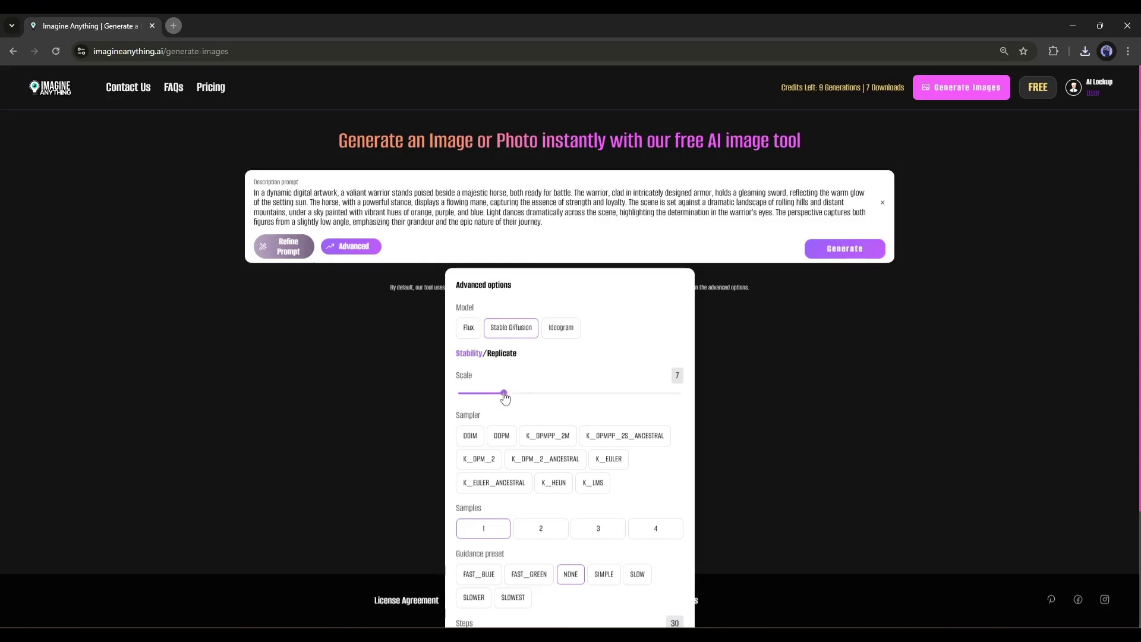
- Set scale 11, K_DPMPP_2M sampler, 2 samples, 32 steps and the digital-art style preset
drag(505, 395, 530, 396)
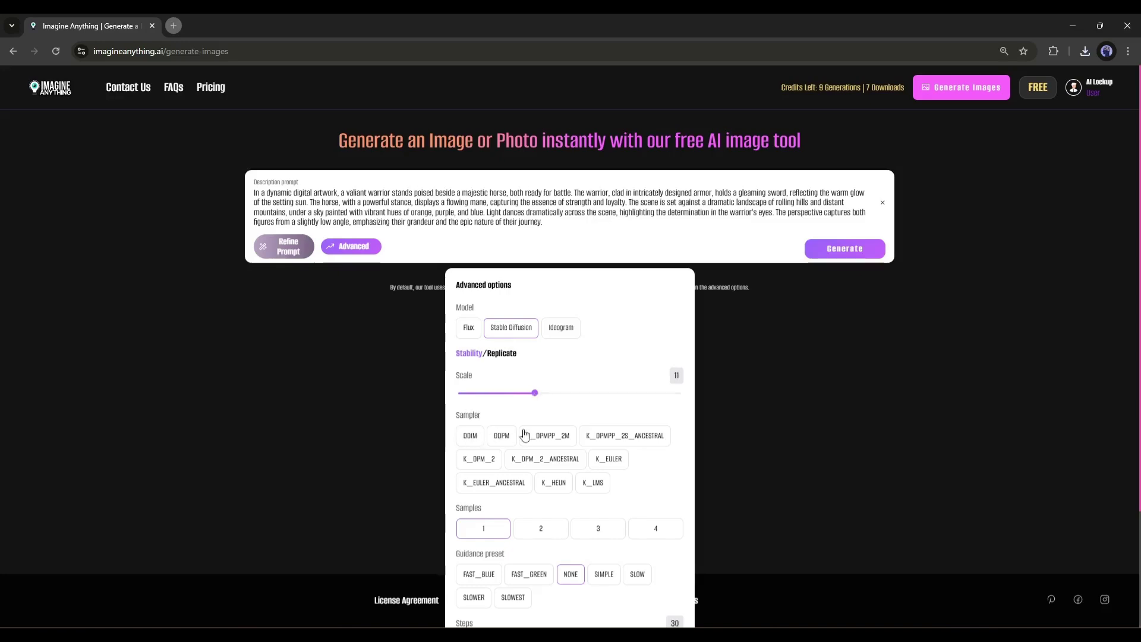
click(547, 436)
scroll(565, 414, down, 2)
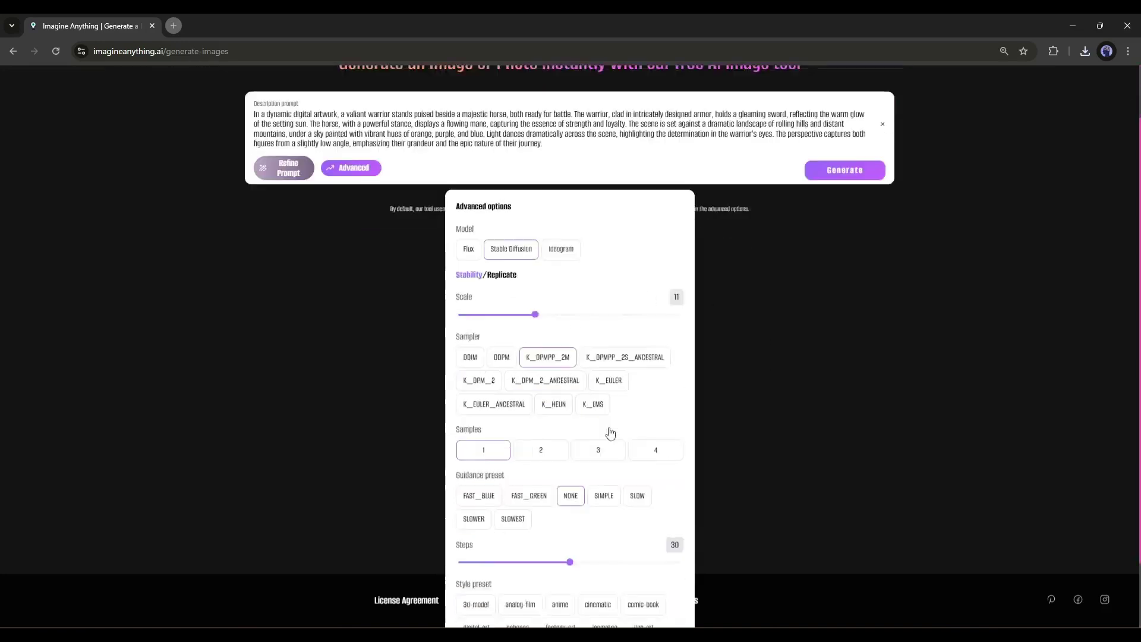
click(535, 412)
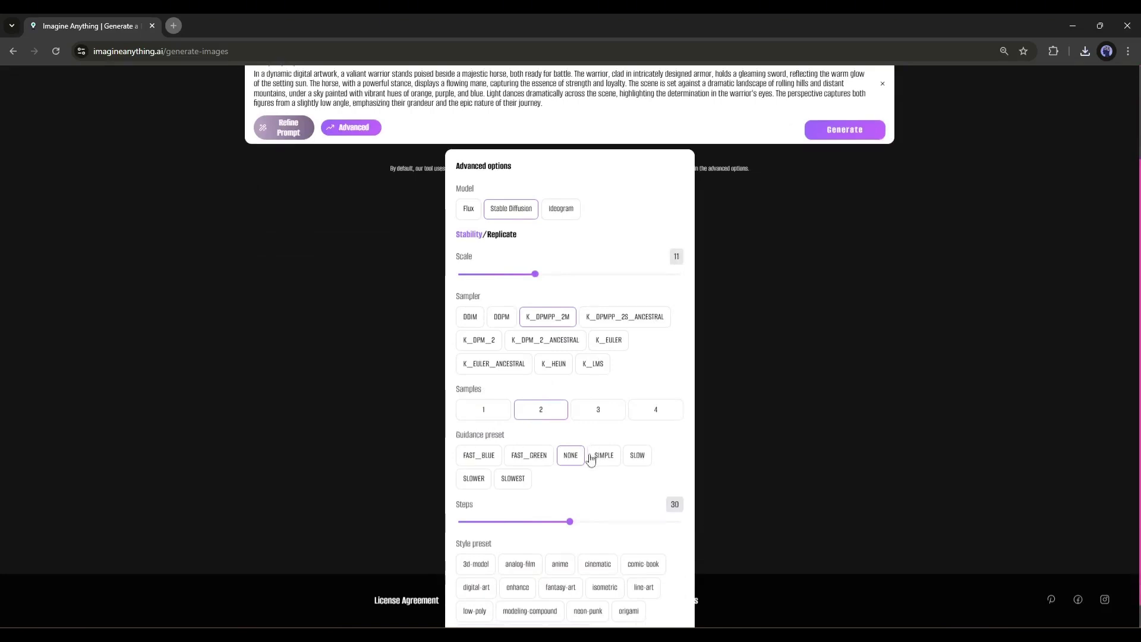
scroll(575, 473, down, 1)
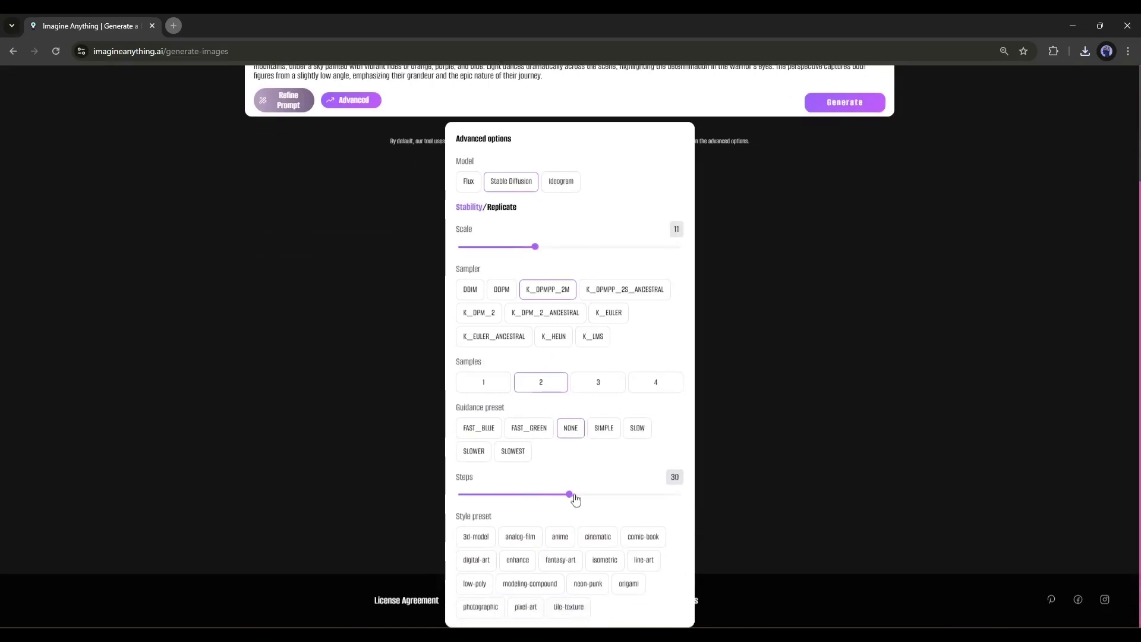
drag(570, 495, 581, 496)
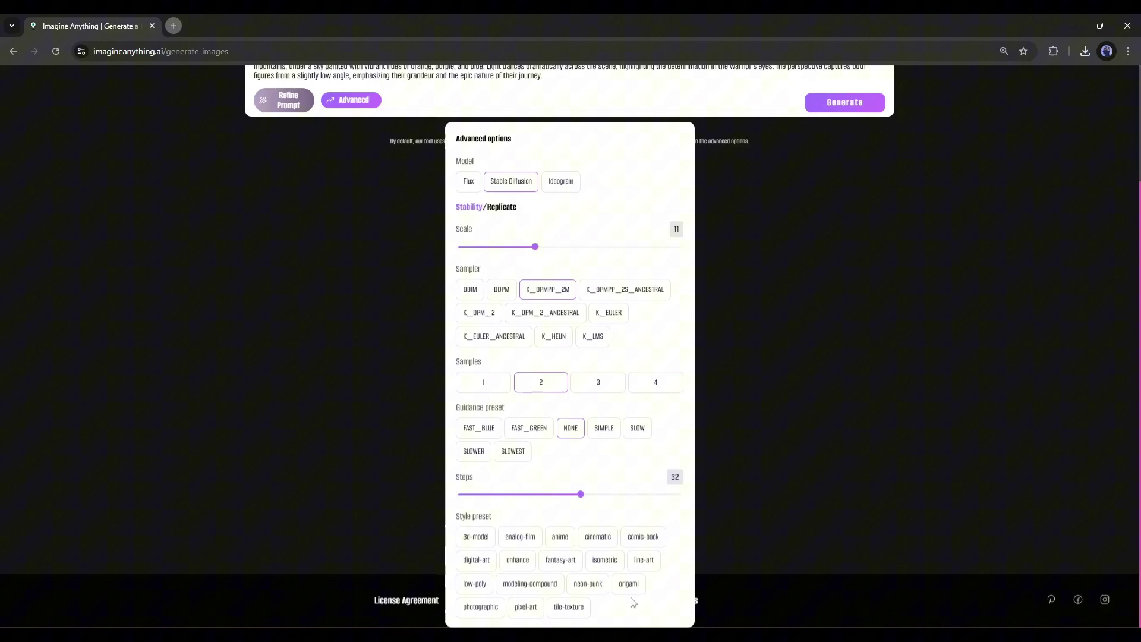
click(560, 562)
click(475, 565)
scroll(571, 358, up, 2)
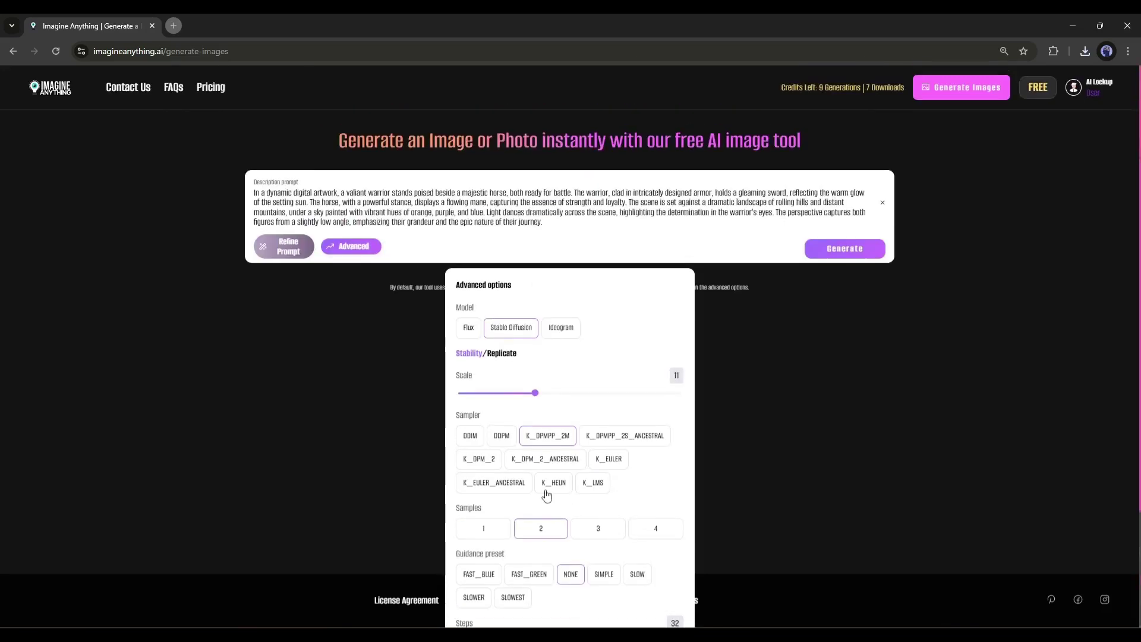
- Generate the two Stable Diffusion warrior images, view one enlarged, then return to the generator
click(831, 253)
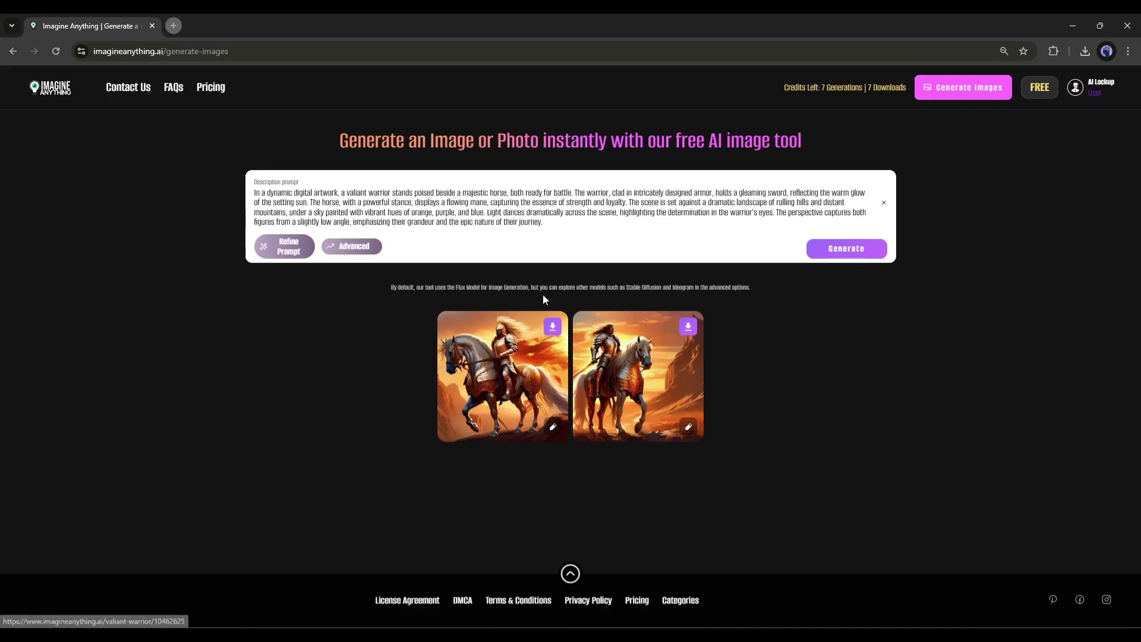
click(624, 376)
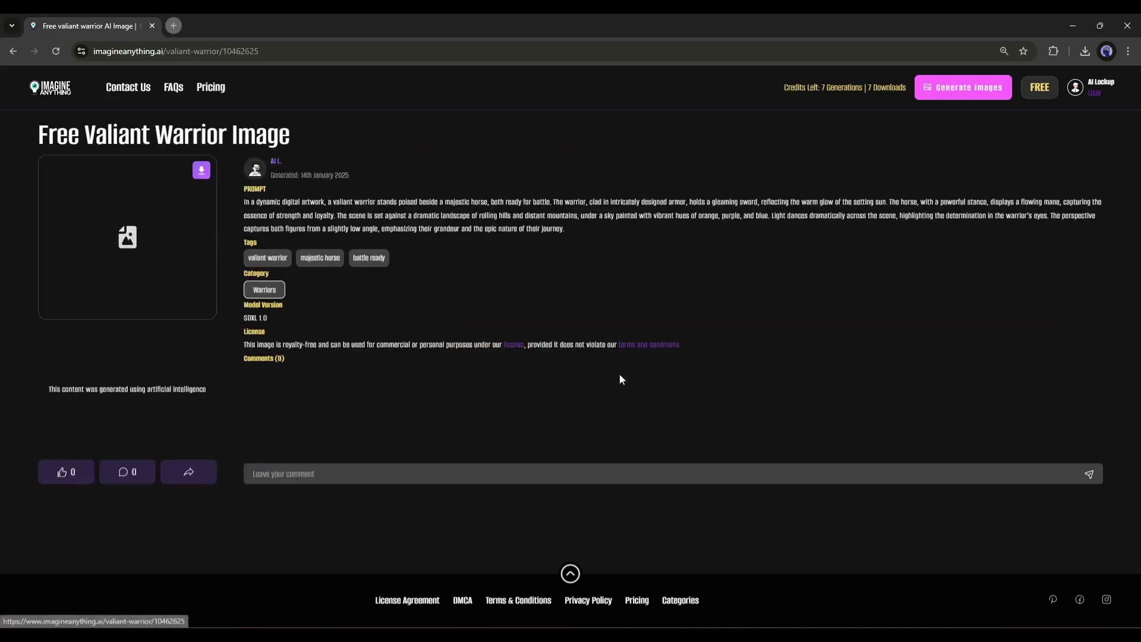
click(127, 212)
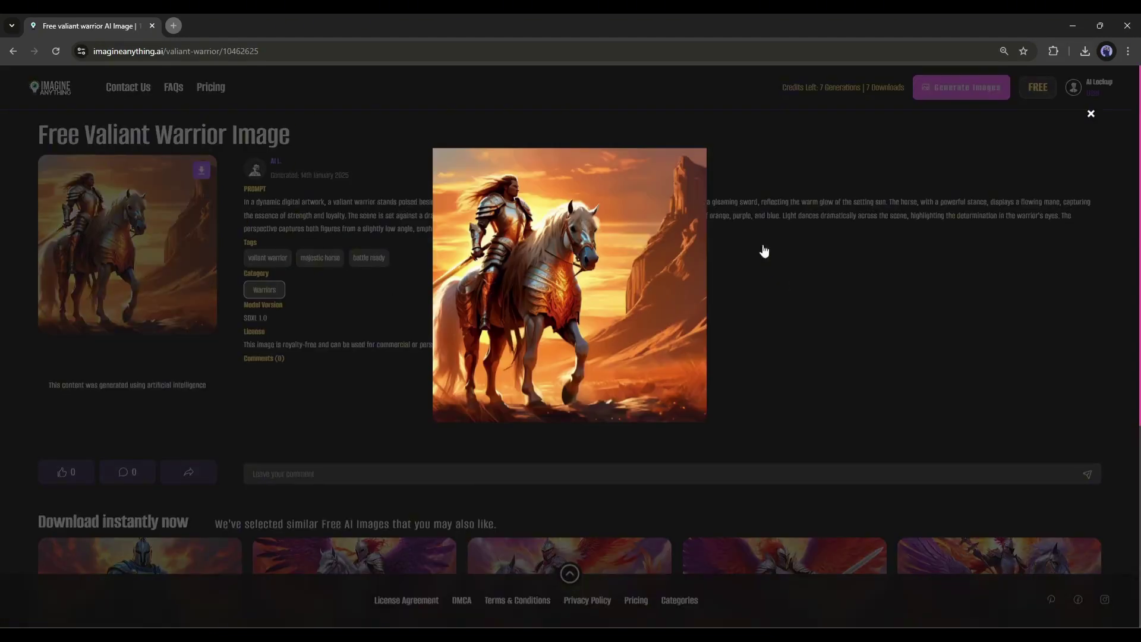
click(762, 307)
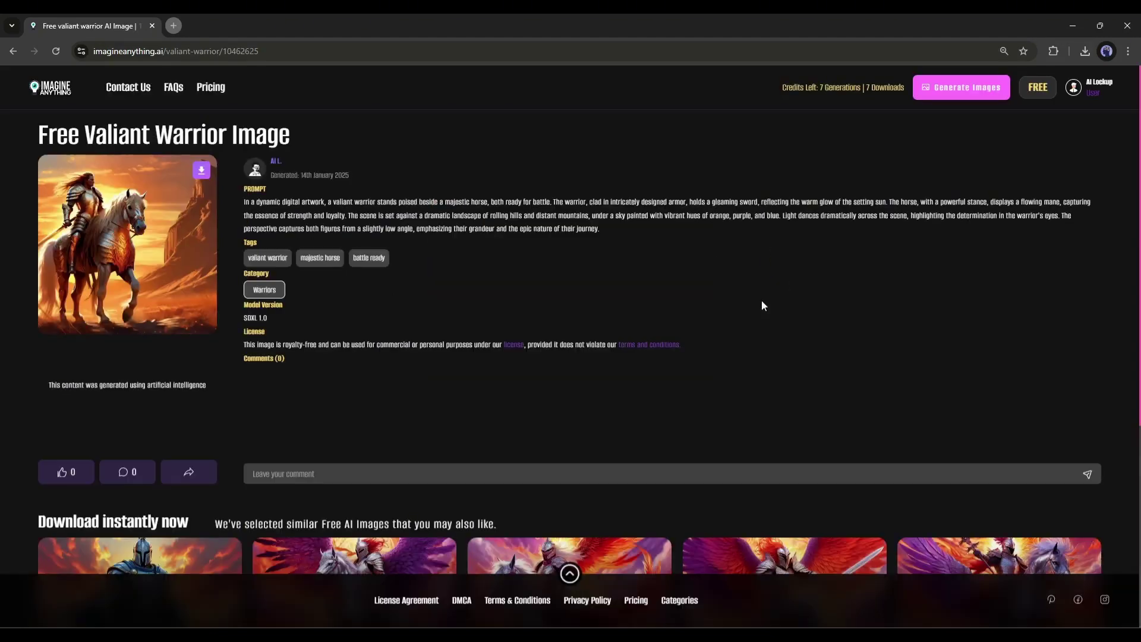
click(962, 87)
- Choose the Ideogram model with AUTO style type and paste the warrior-and-horse prompt
click(353, 216)
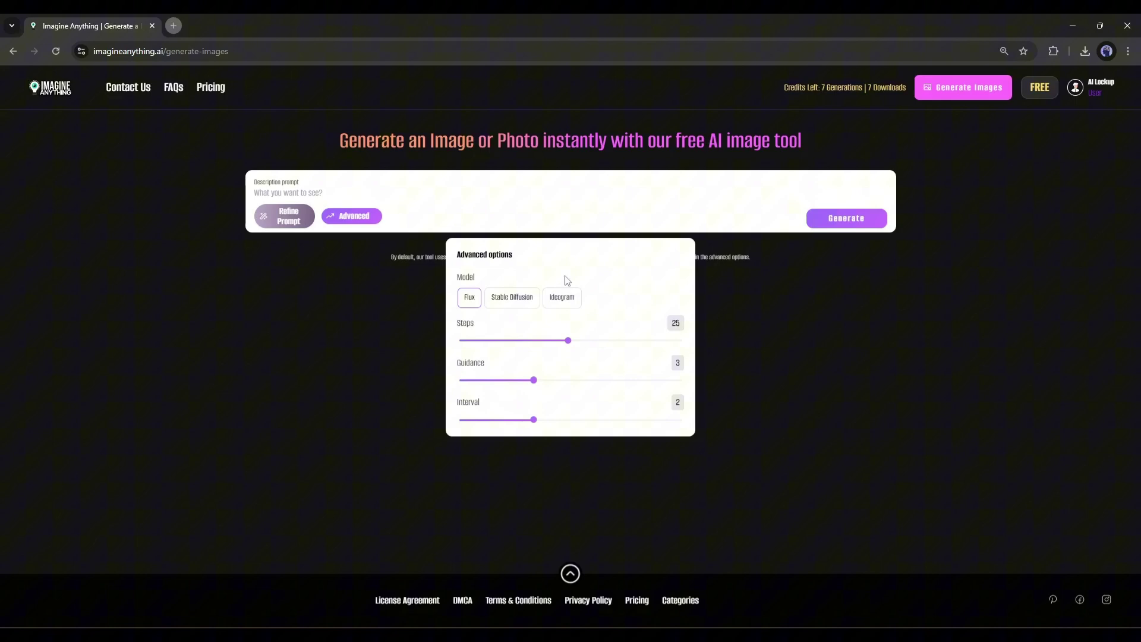
click(561, 297)
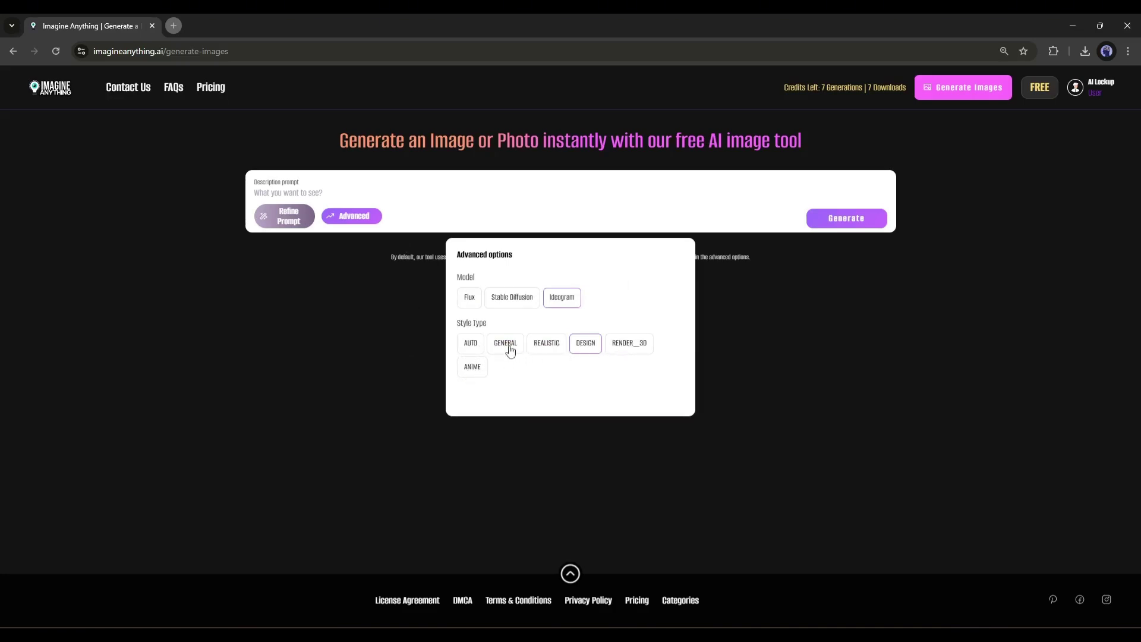
click(472, 343)
click(317, 192)
text(In a dynamic digital artwork, a valiant warrior stands poised beside a majestic horse, both ready for battle. The warrior, clad in intricately designed armor, holds a gleaming sword, reflecting the warm glow of the setting sun. The horse, with a powerful stance, displays a flowing mane, capturing the essence of strength and loyalty. The scene is set against a dramatic landscape of rolling hills and distant mountains, under a sky painted with vibrant hues of orange, purple, and blue. Light dances dramatically across the scene, highlighting the determination in the warrior's eyes. The perspective captures both figures from a slightly low angle, emphasizing their grandeur and the epic nature of their journey.)
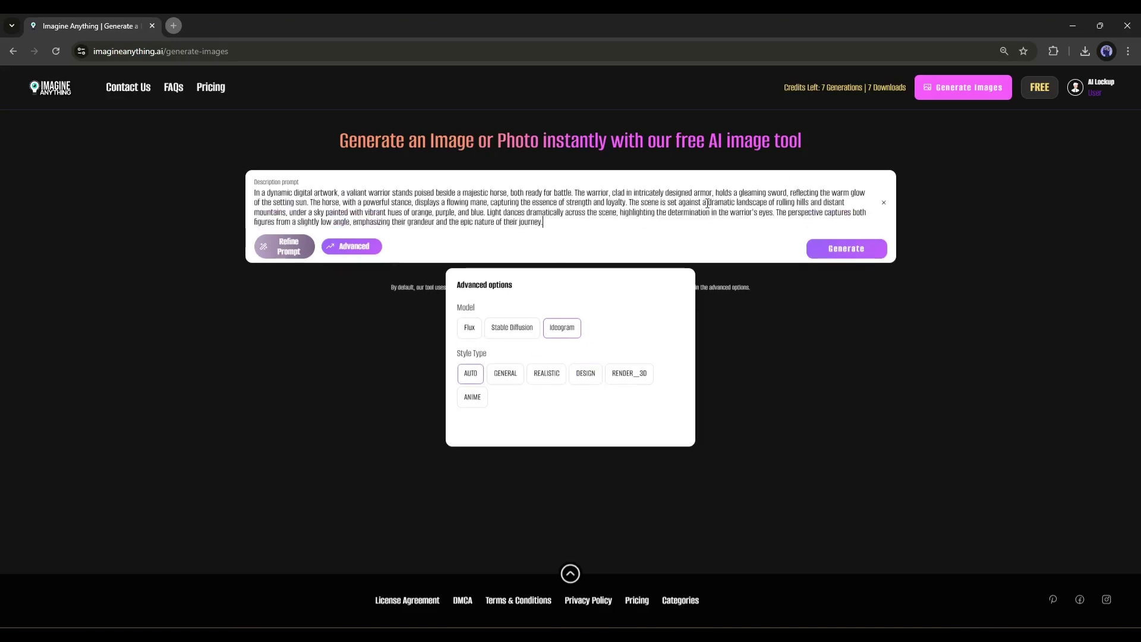
- Generate the Ideogram warrior image and view the result enlarged
click(857, 249)
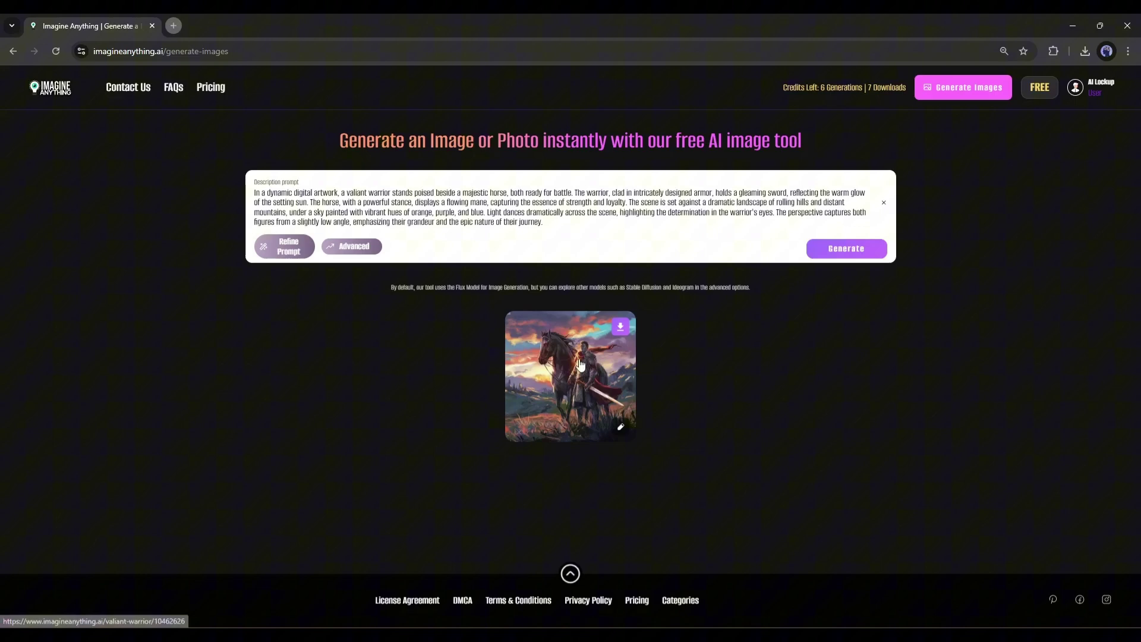
click(578, 358)
click(85, 247)
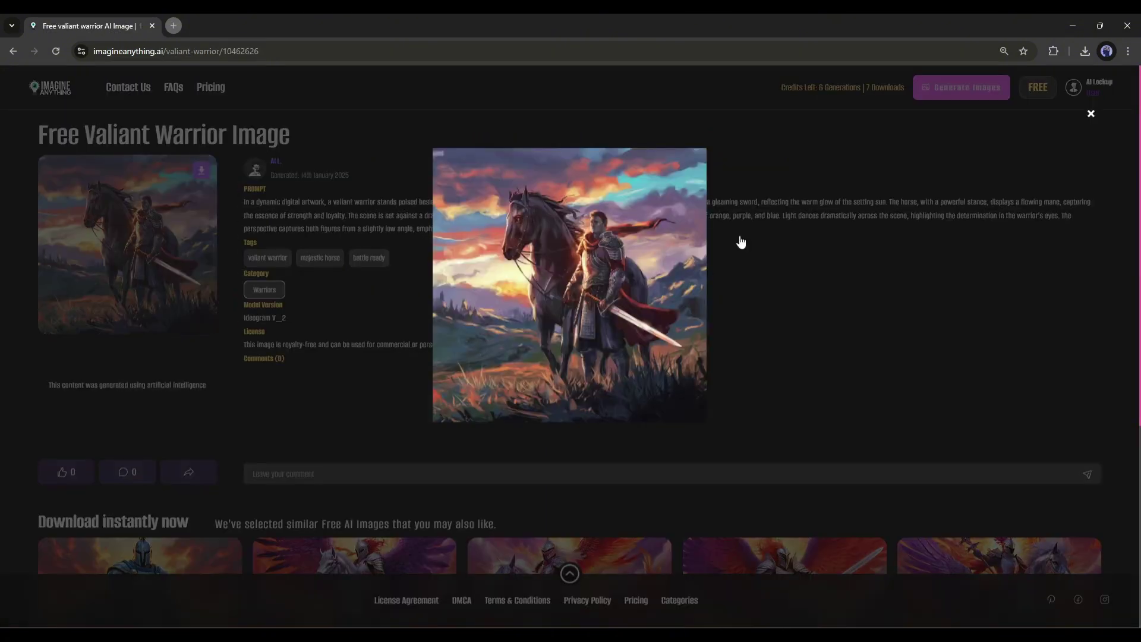
- View the blonde woman sample image enlarged
click(789, 293)
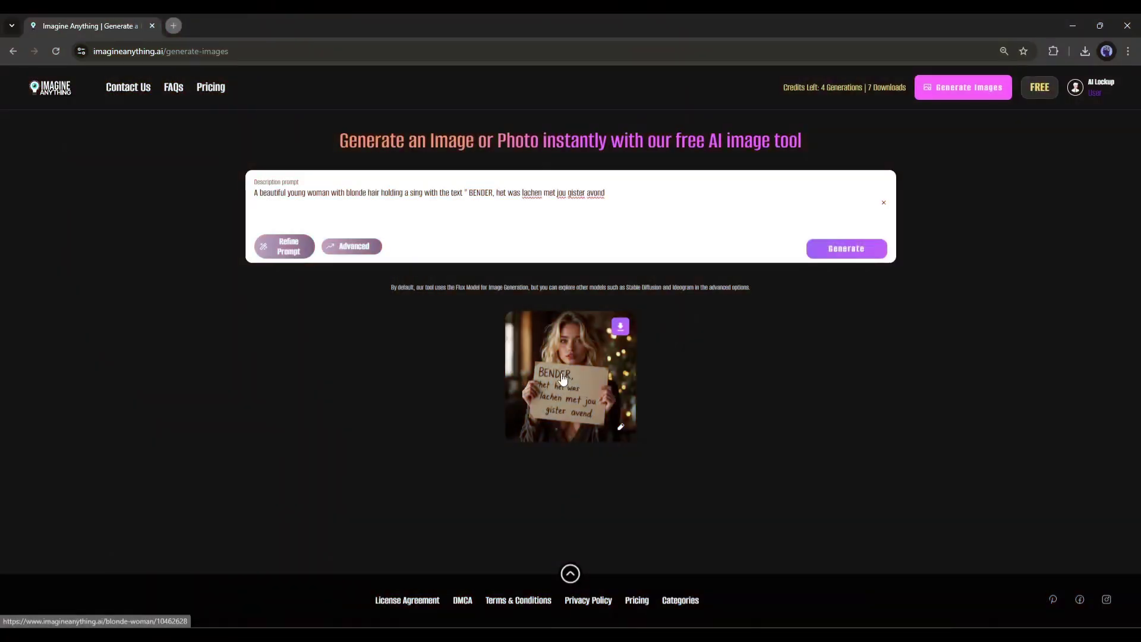
click(564, 382)
click(125, 219)
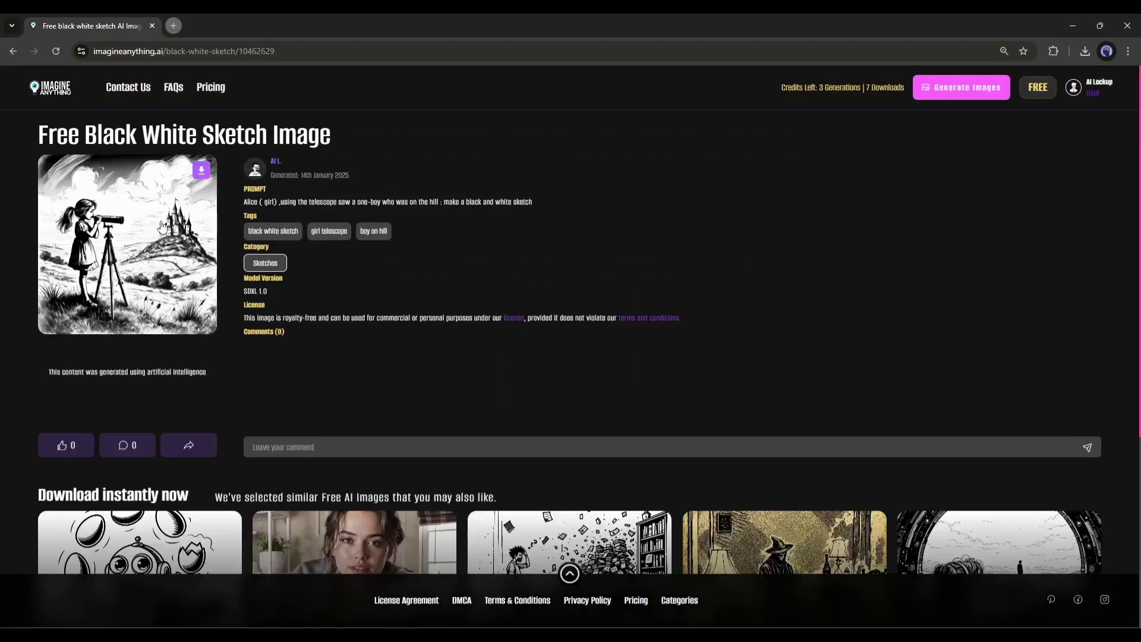
- View the 100 Days Off School T-shirt design enlarged
click(162, 229)
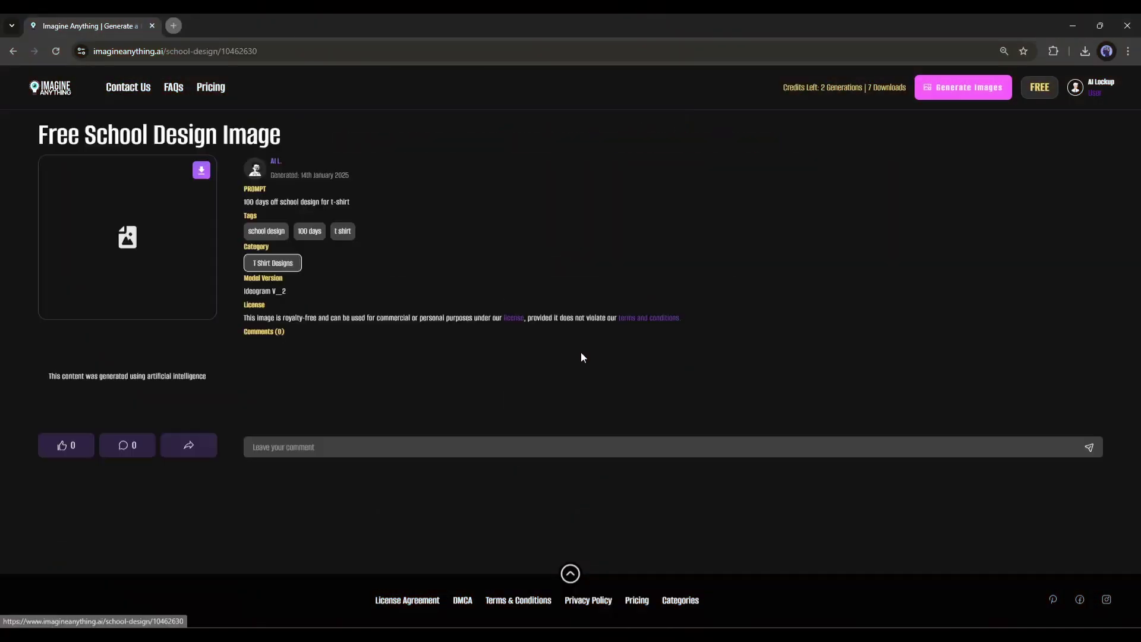
click(150, 206)
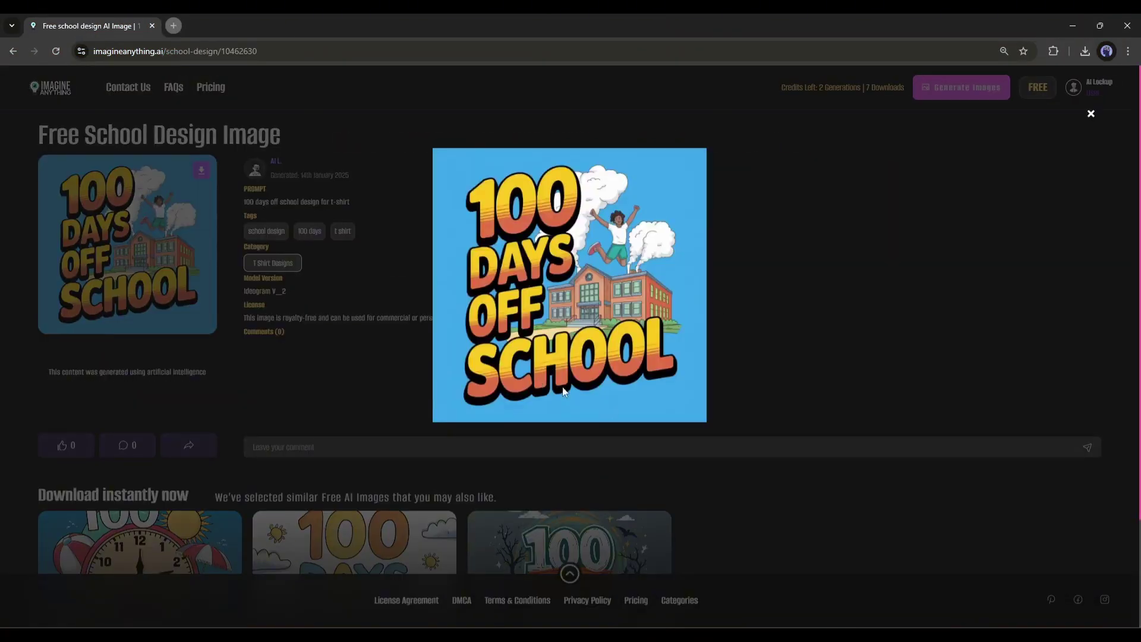
click(735, 317)
- Go to your Generated Images via the account menu and download the BENDER sign image
click(50, 87)
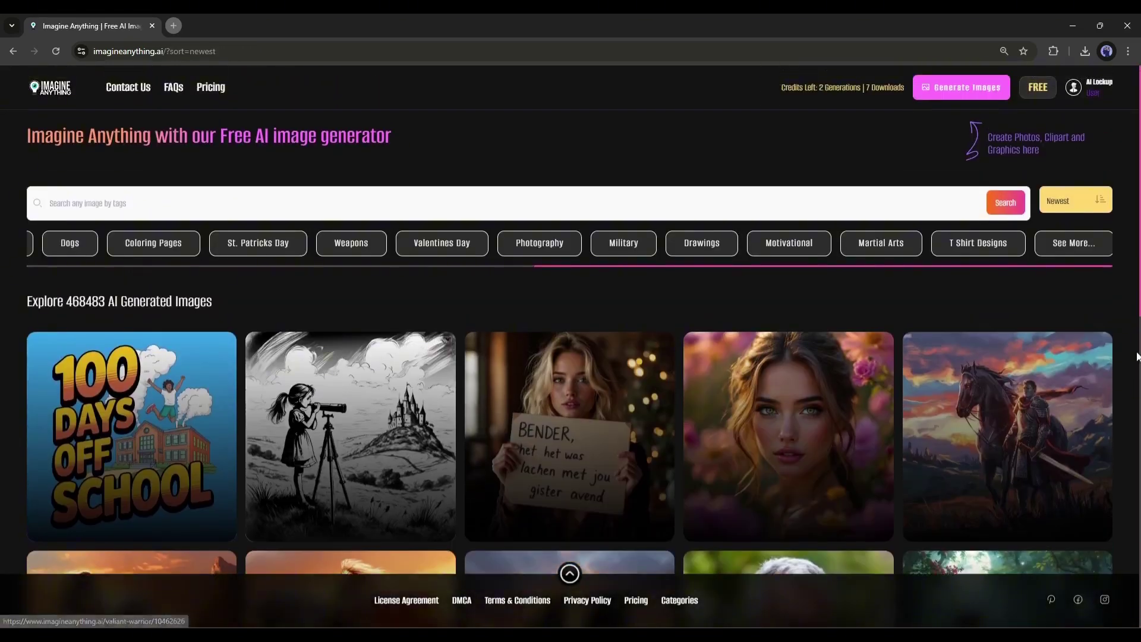
click(1099, 87)
click(1102, 110)
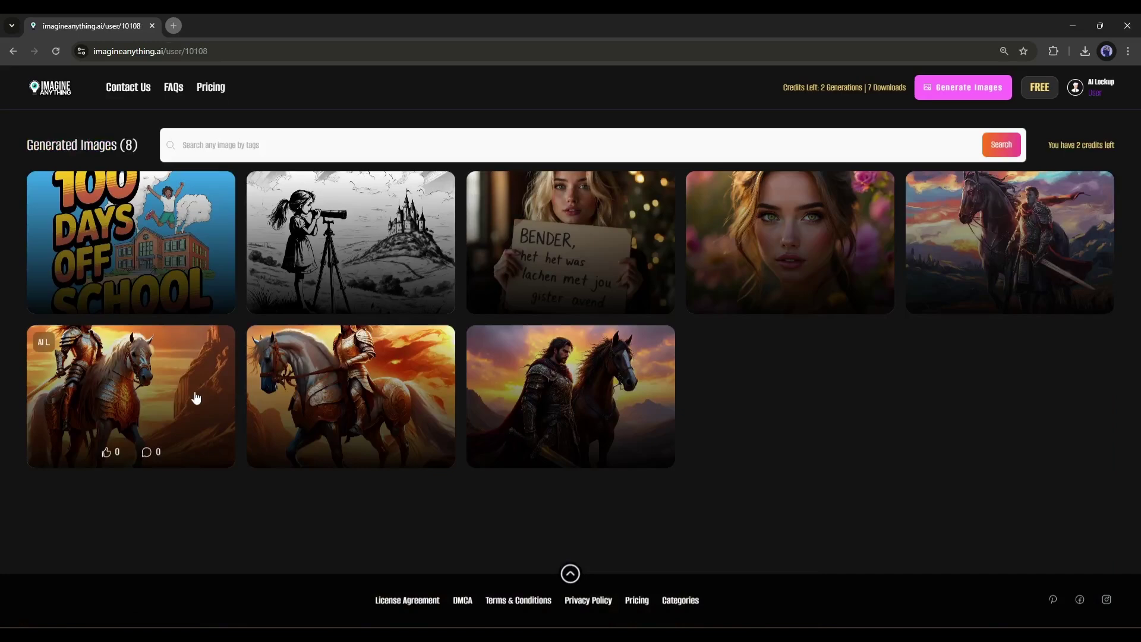
mouse_move(571, 242)
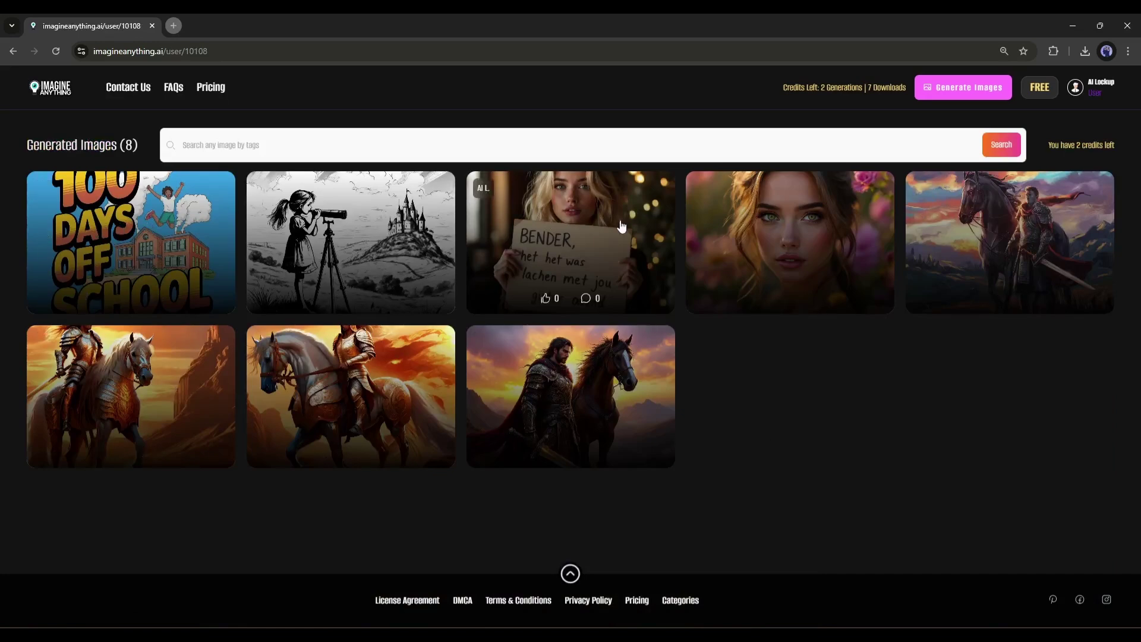
click(622, 226)
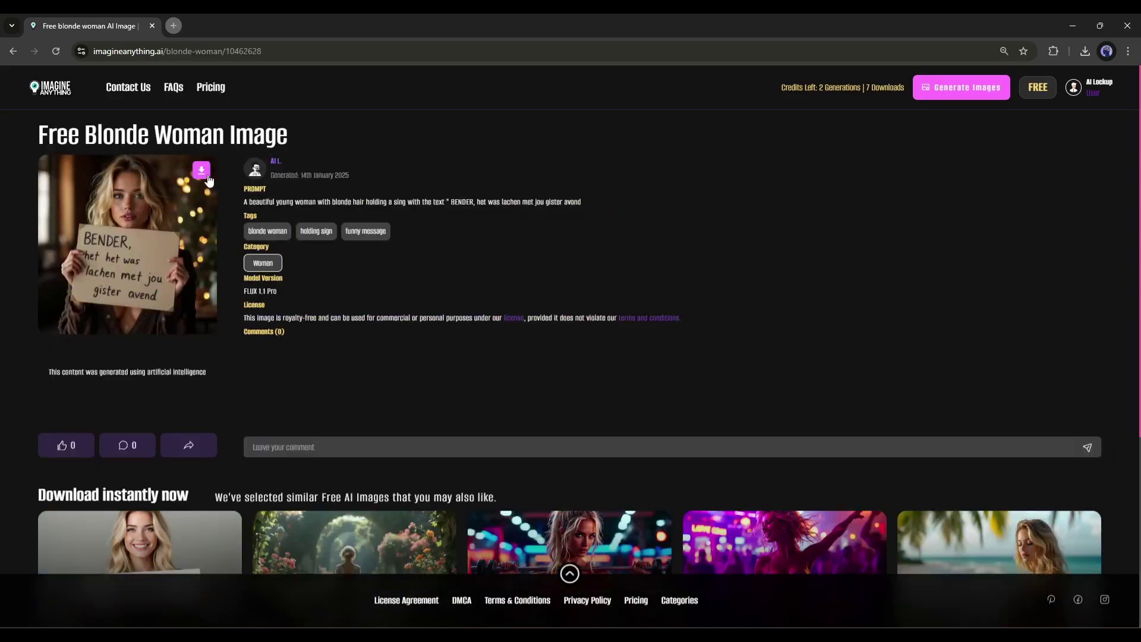
click(202, 170)
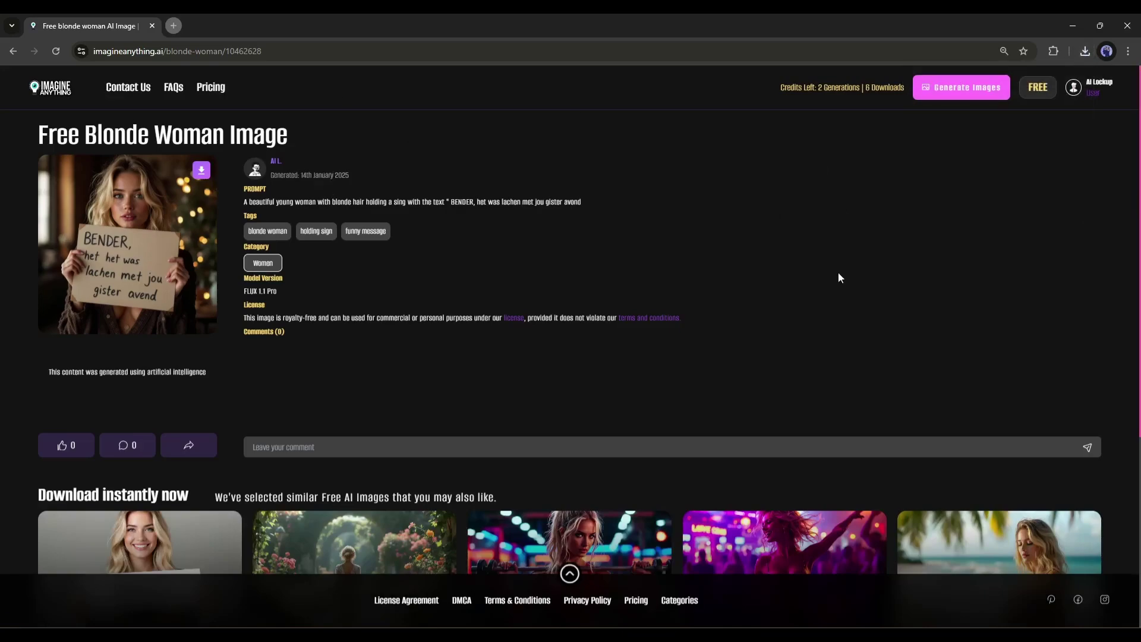
- Return to the newest-images gallery and browse toward the pricing plans
click(50, 88)
scroll(570, 321, down, 5)
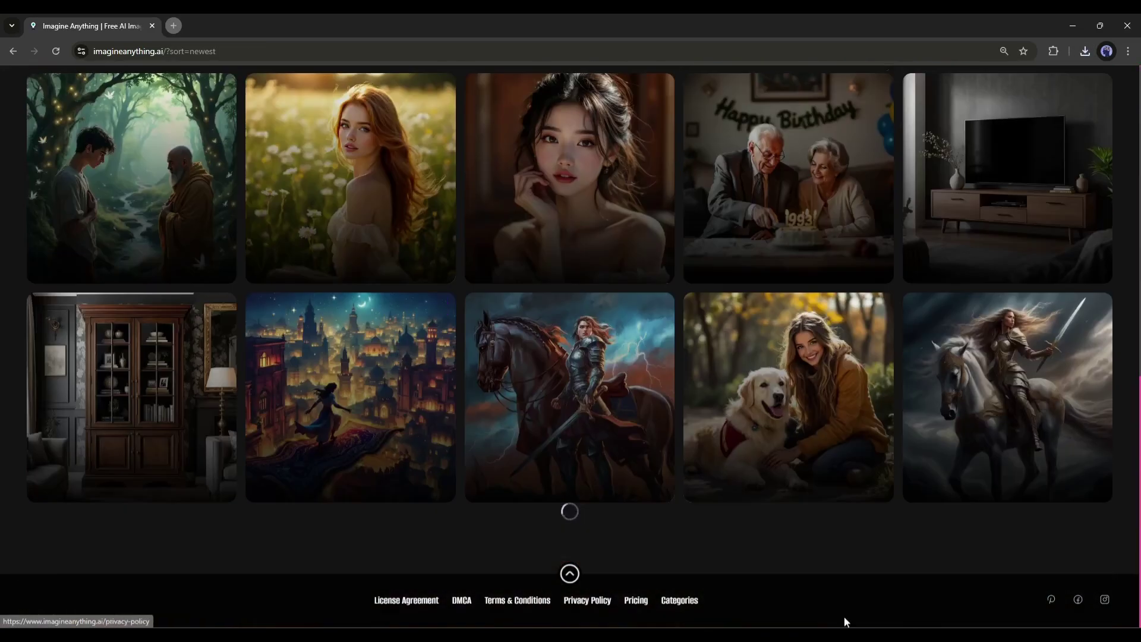
scroll(571, 322, down, 5)
scroll(470, 443, down, 5)
scroll(470, 442, down, 5)
scroll(535, 446, down, 5)
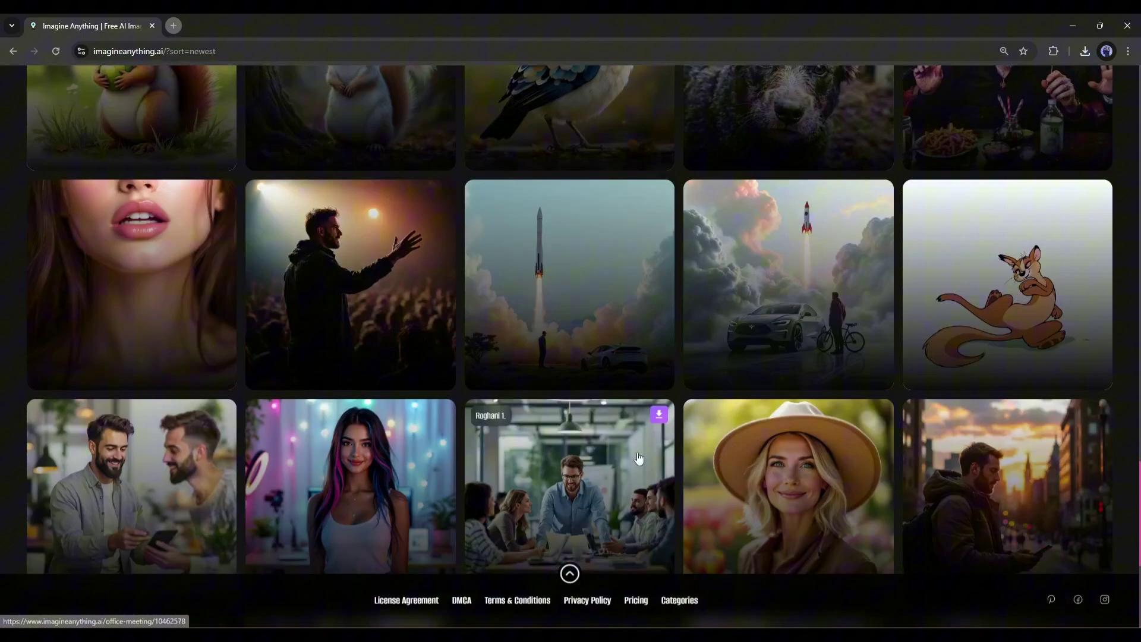
scroll(544, 473, down, 5)
scroll(547, 493, down, 5)
scroll(546, 494, down, 5)
scroll(546, 493, down, 5)
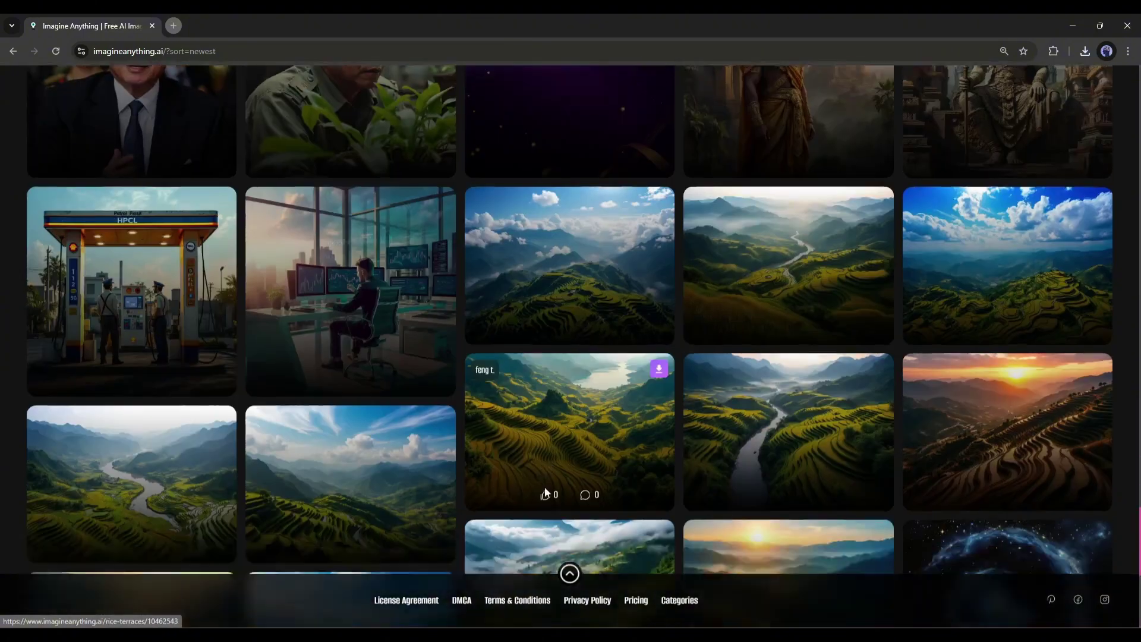
scroll(546, 493, down, 5)
scroll(547, 492, down, 5)
scroll(545, 493, down, 5)
scroll(545, 493, down, 5)
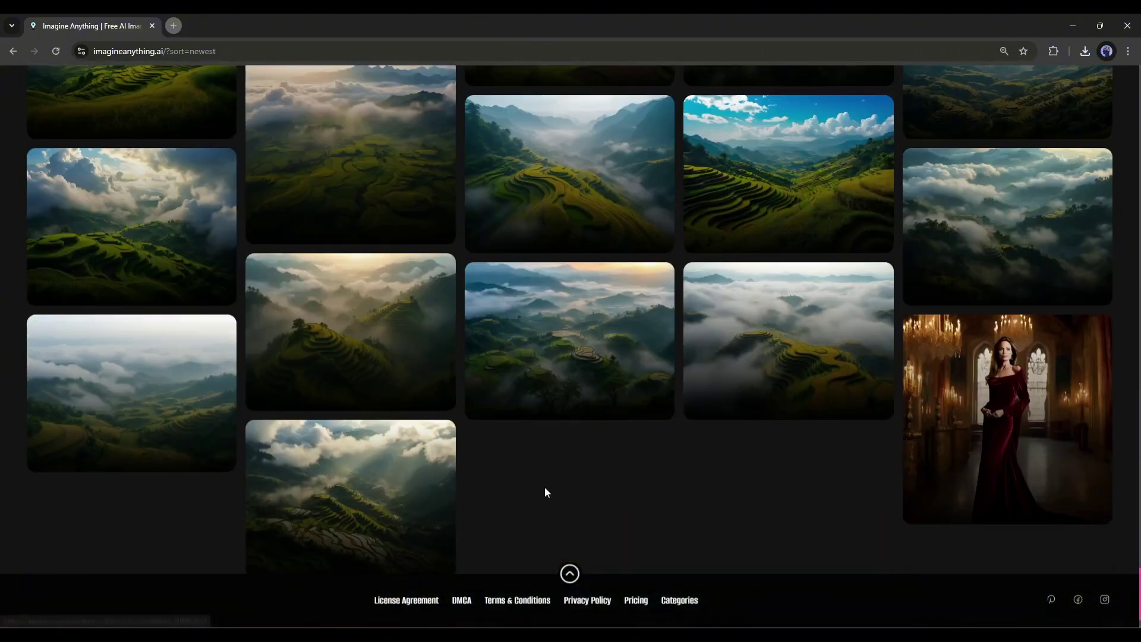
scroll(545, 494, down, 5)
scroll(546, 493, down, 5)
scroll(544, 487, down, 5)
scroll(545, 488, down, 5)
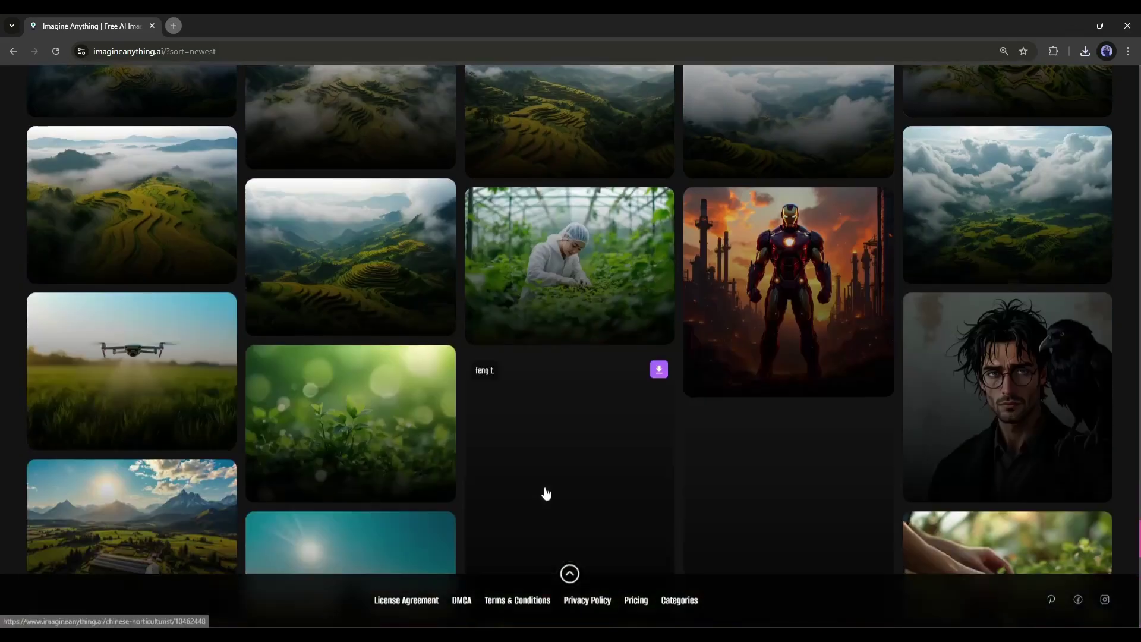
scroll(545, 487, down, 5)
scroll(544, 487, down, 3)
scroll(546, 493, down, 5)
scroll(545, 493, down, 5)
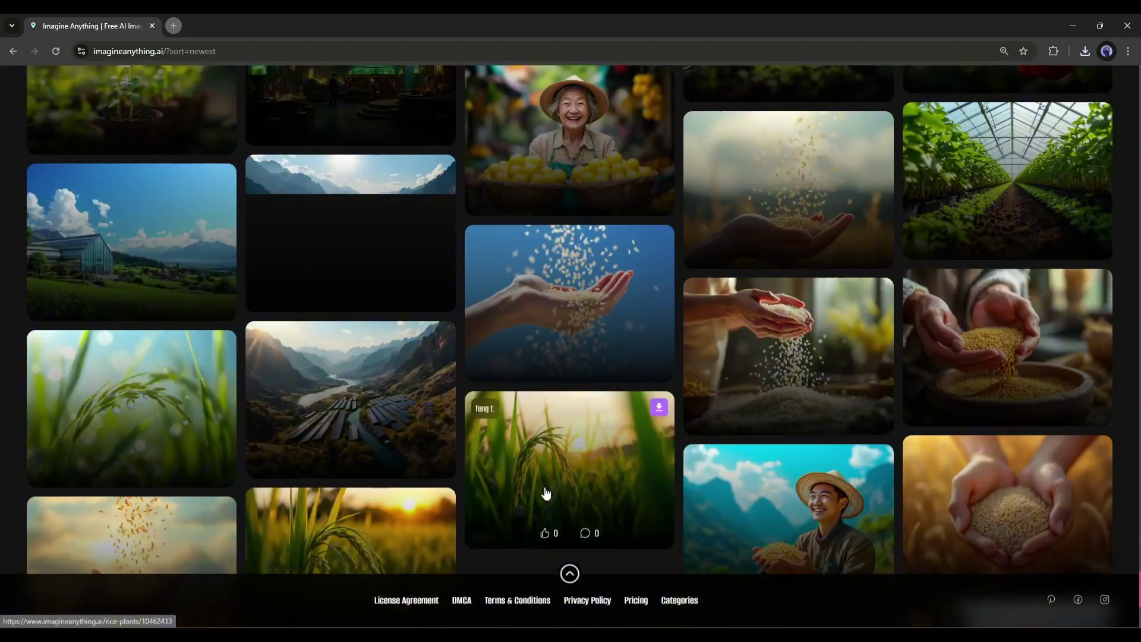
scroll(546, 493, down, 3)
scroll(546, 494, down, 4)
scroll(546, 492, down, 5)
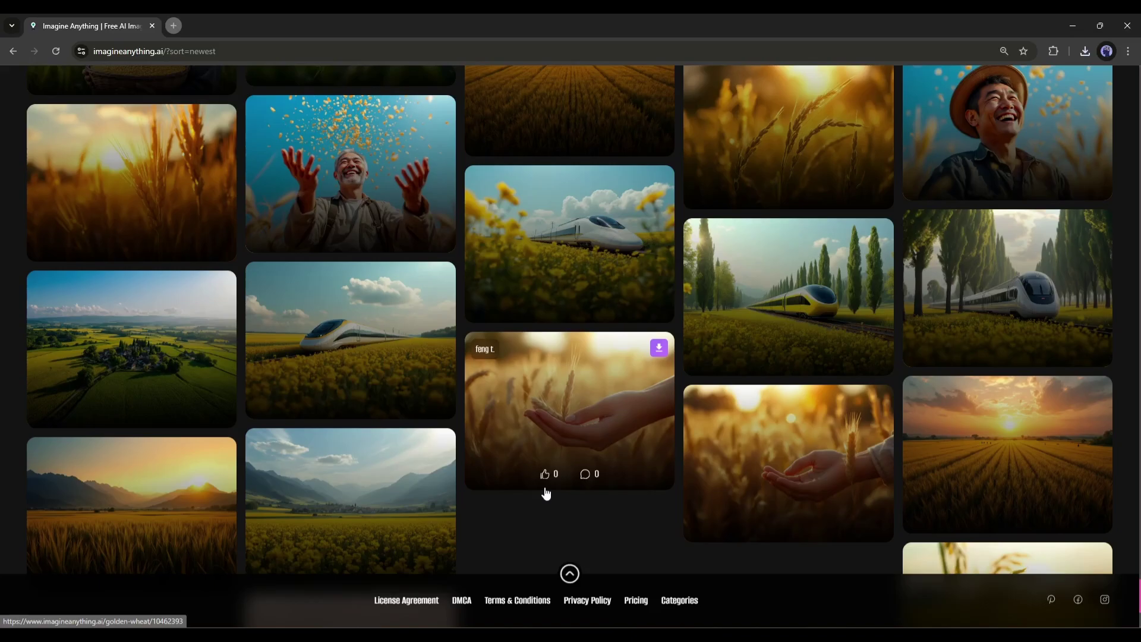
scroll(545, 493, down, 5)
scroll(546, 494, down, 5)
scroll(546, 493, down, 4)
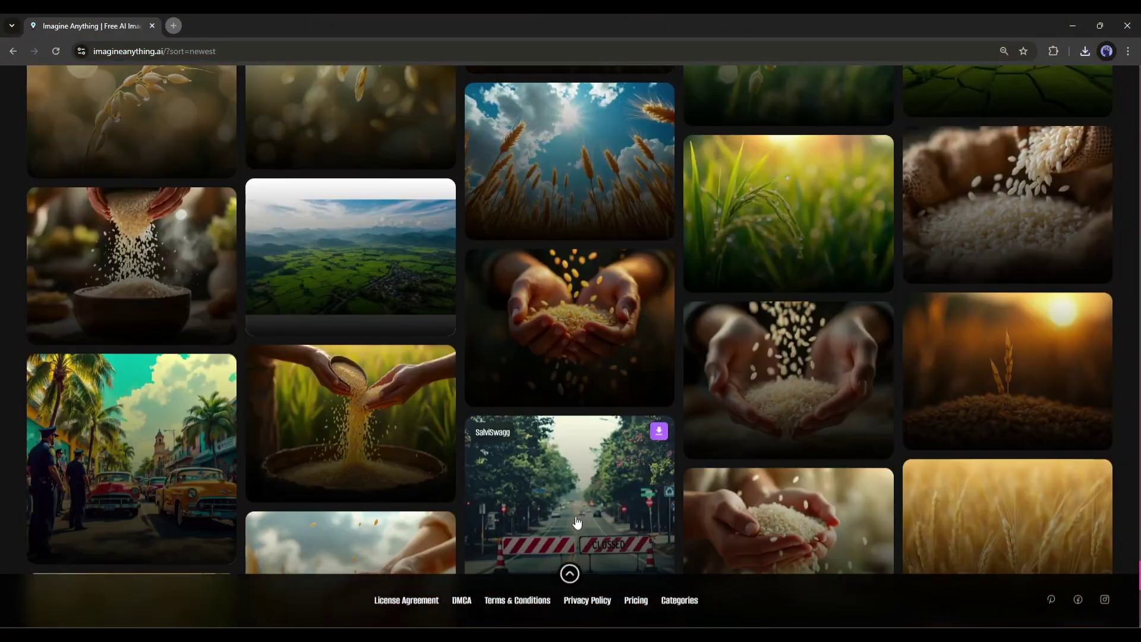
scroll(545, 486, down, 5)
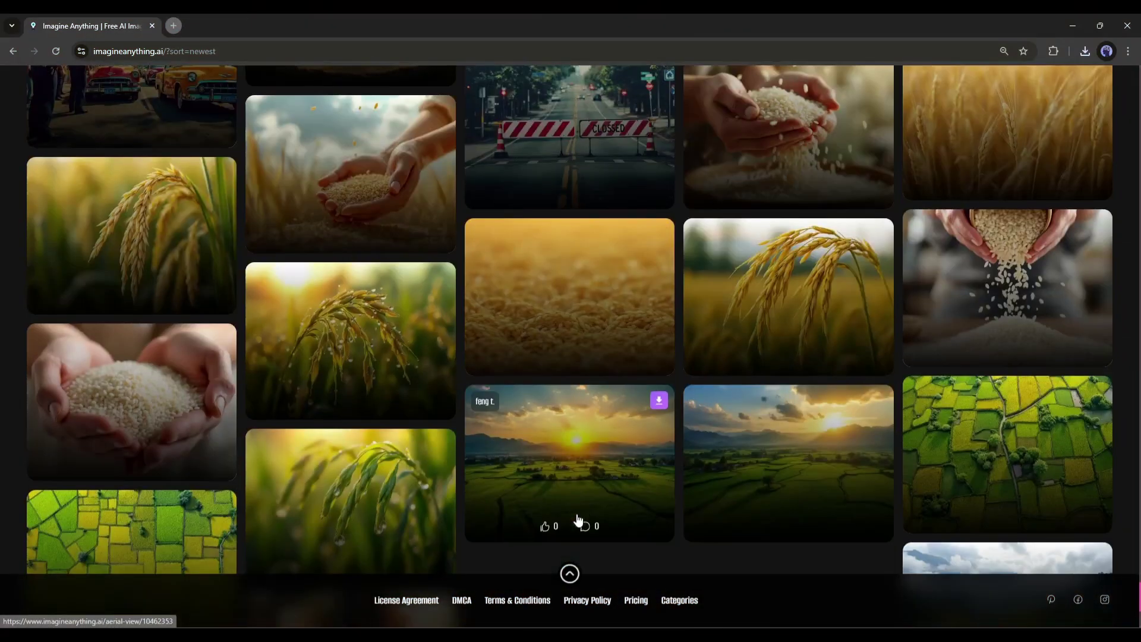